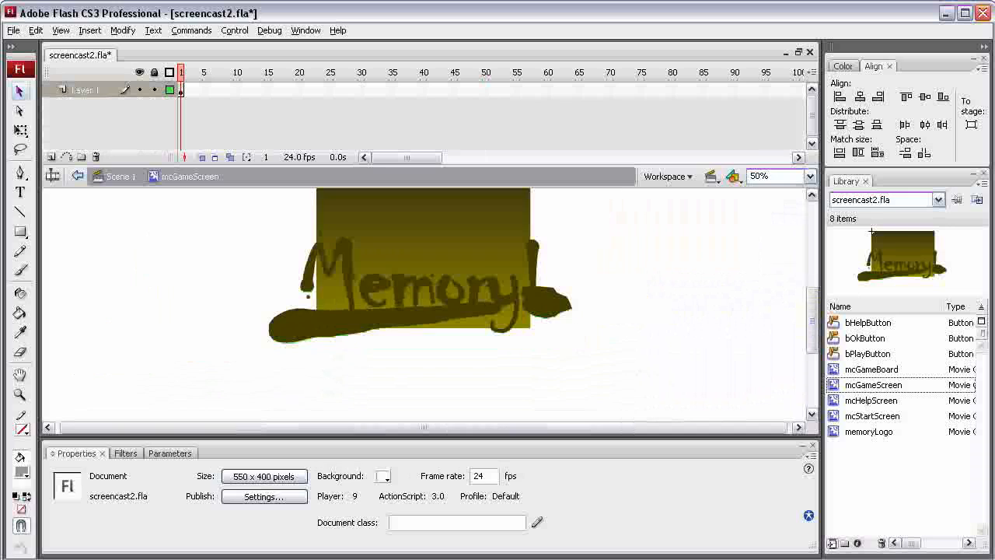
- Place an instance of mcGameBoard from the library over the background in the mcGameScreen symbol
{"action": "left_click_drag", "start_coordinate": [813, 320], "coordinate": [812, 310]}
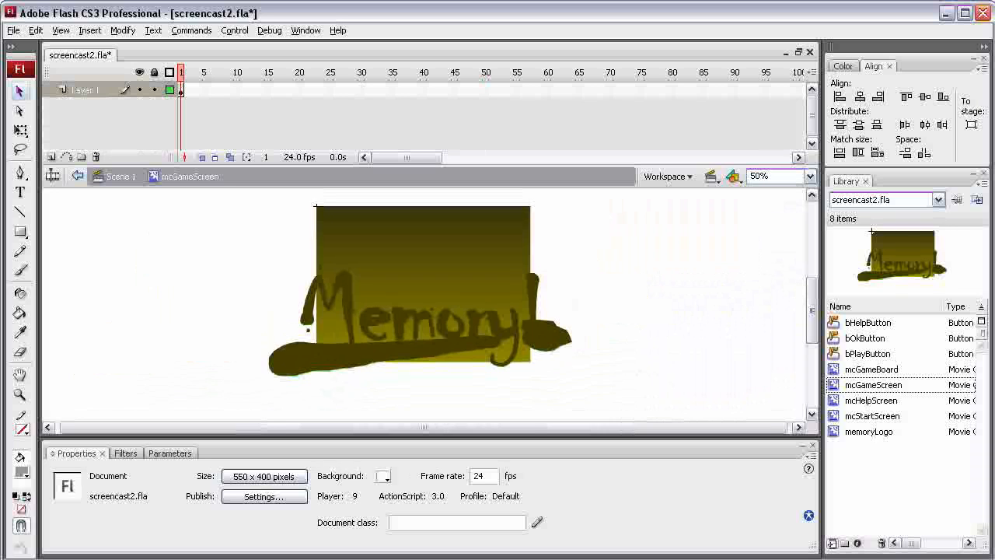
{"action": "left_click_drag", "start_coordinate": [872, 369], "coordinate": [366, 197]}
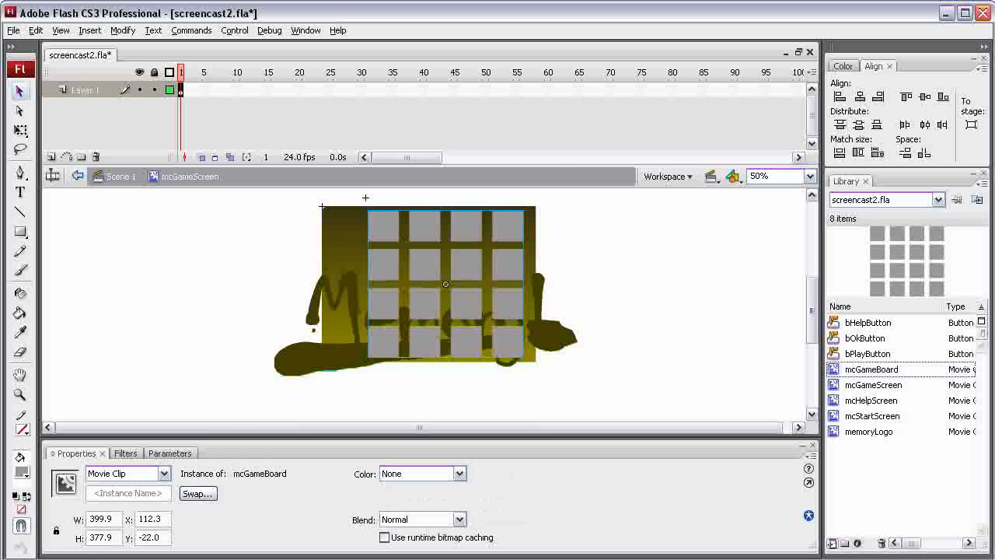
- Open the mcGameBoard symbol for editing and scale all its squares together down to about 338 by 316 pixels
{"action": "double_click", "coordinate": [834, 369]}
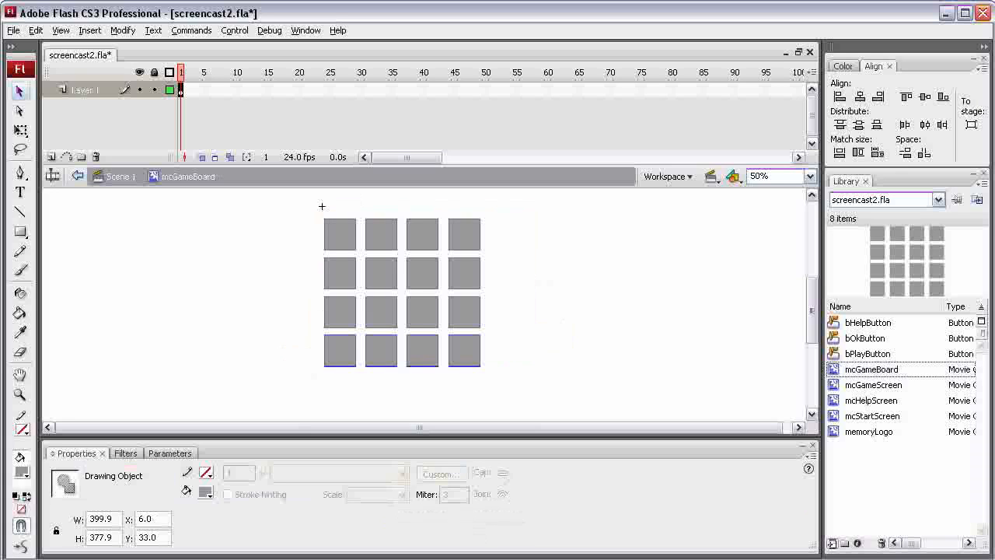
{"action": "left_click_drag", "start_coordinate": [513, 396], "coordinate": [281, 191]}
{"action": "key", "text": "q"}
{"action": "left_click_drag", "start_coordinate": [479, 366], "coordinate": [457, 342]}
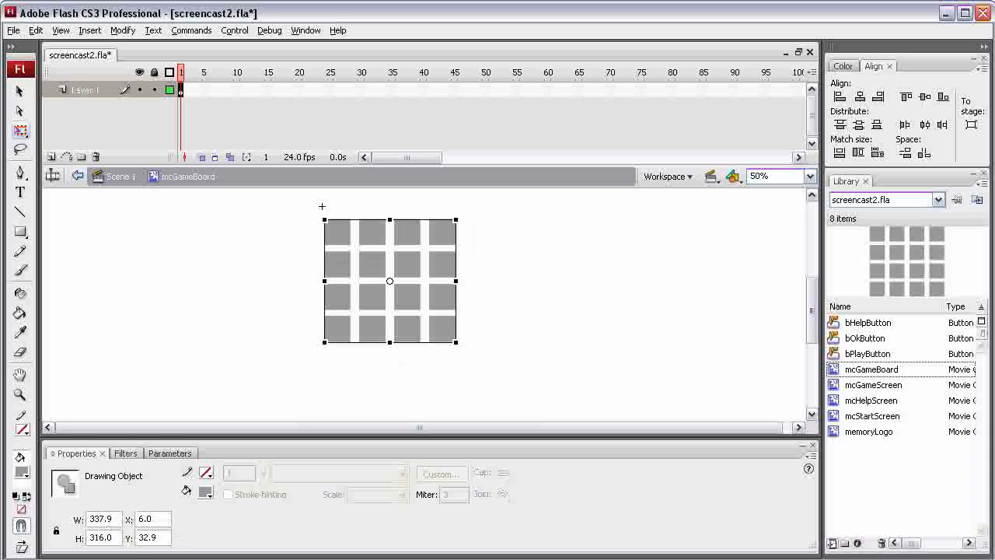
- Set the width and height of the selected grid of squares to 340 pixels each
{"action": "left_click", "coordinate": [101, 519]}
{"action": "type", "text": "34"}
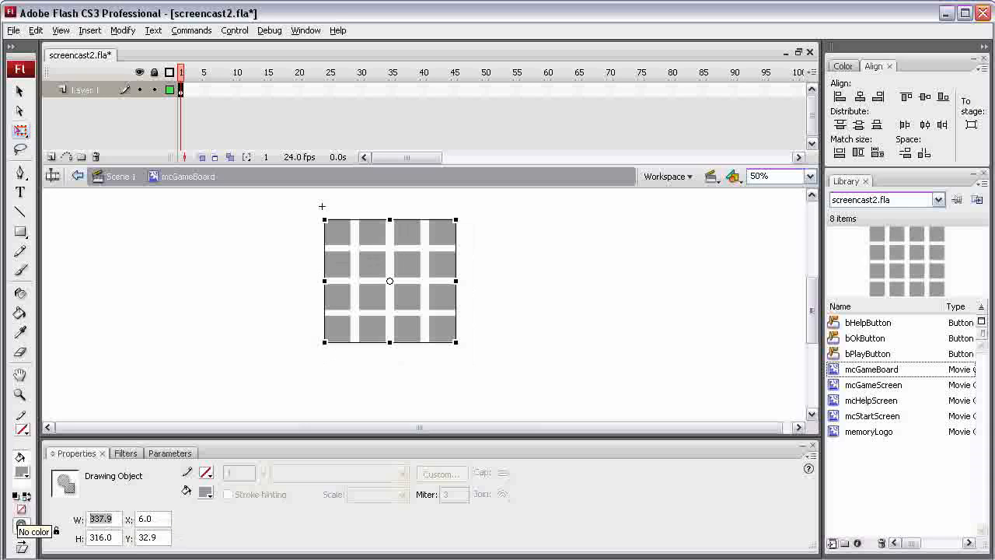
{"action": "type", "text": "0"}
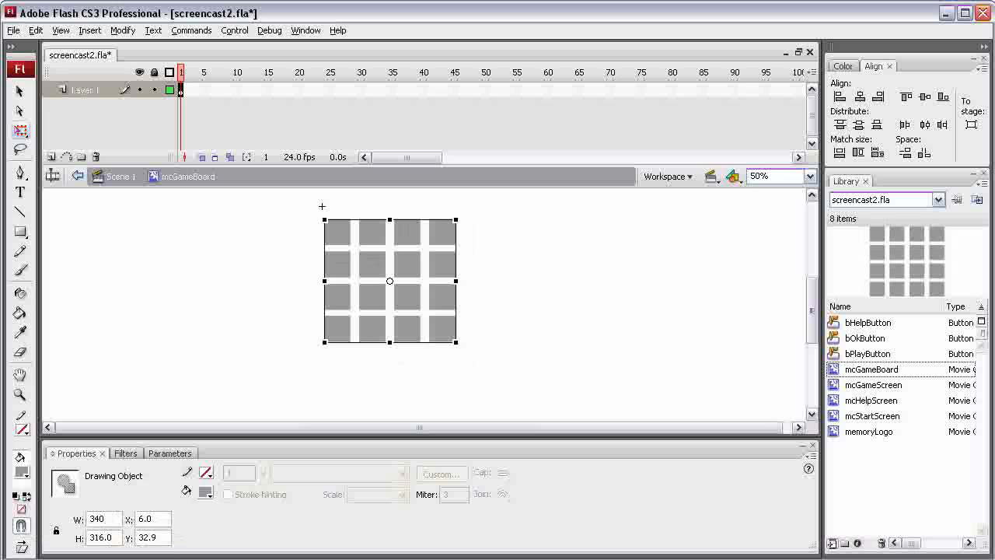
{"action": "key", "text": "Tab"}
{"action": "type", "text": "340"}
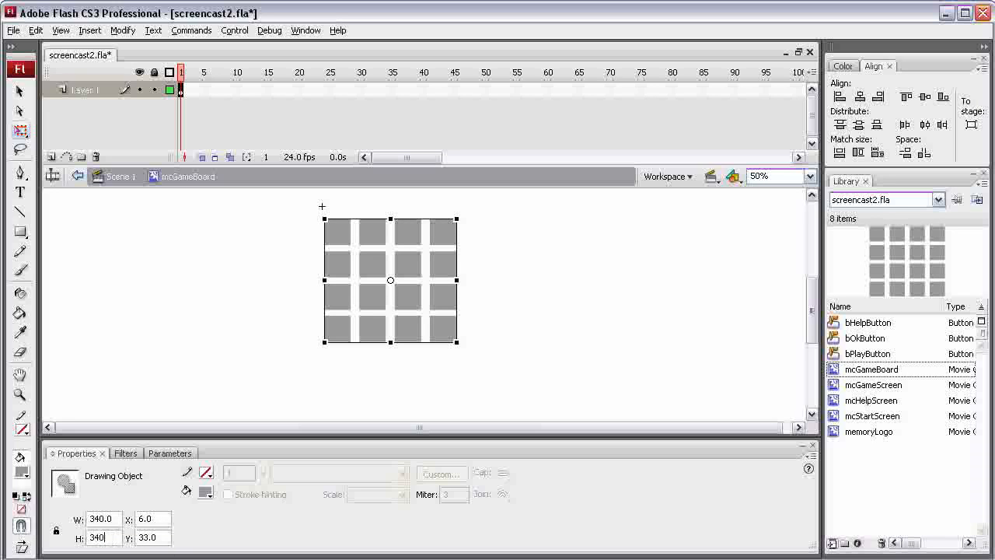
{"action": "key", "text": "Tab"}
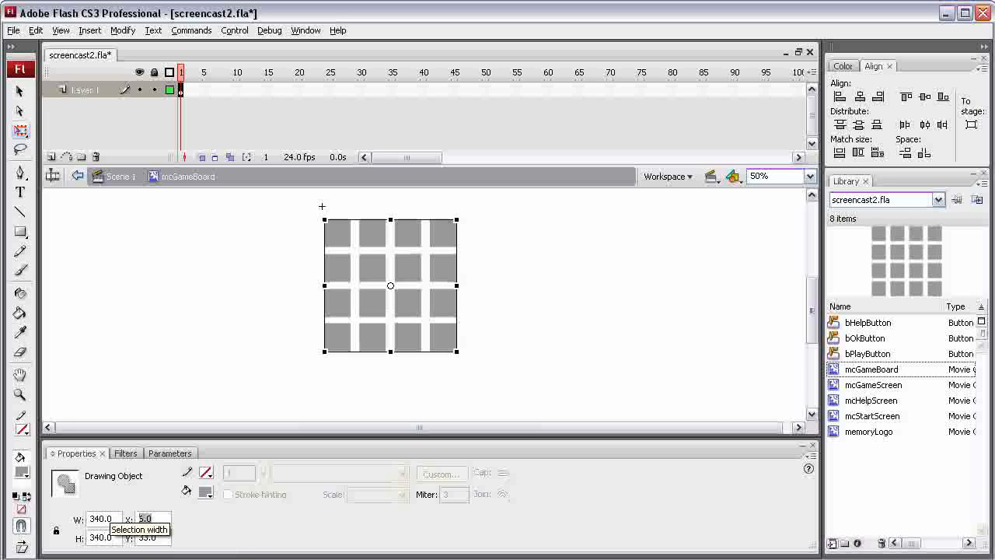
- Position the grid of squares at X 0 and Y 0 within mcGameBoard
{"action": "type", "text": "0"}
{"action": "key", "text": "Tab"}
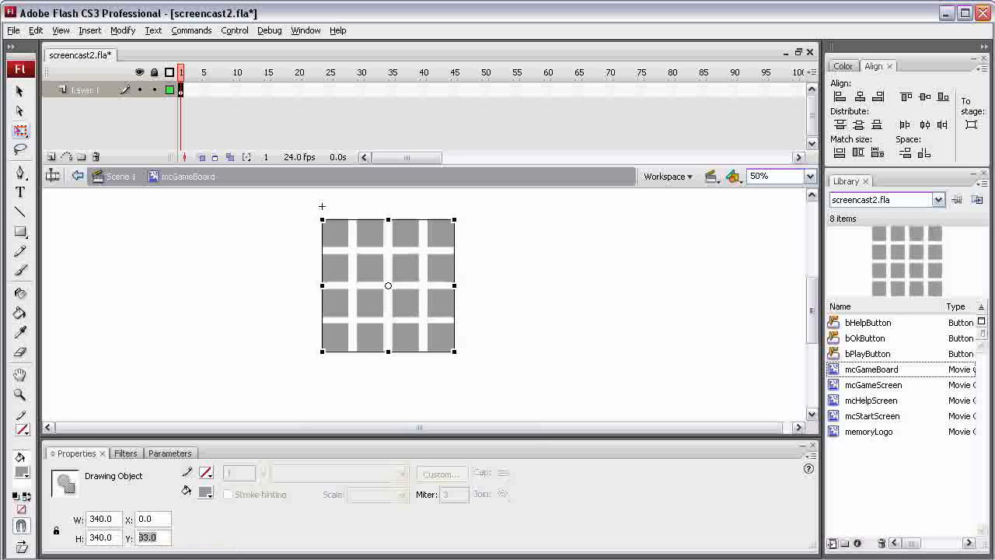
{"action": "type", "text": "0"}
{"action": "key", "text": "Return"}
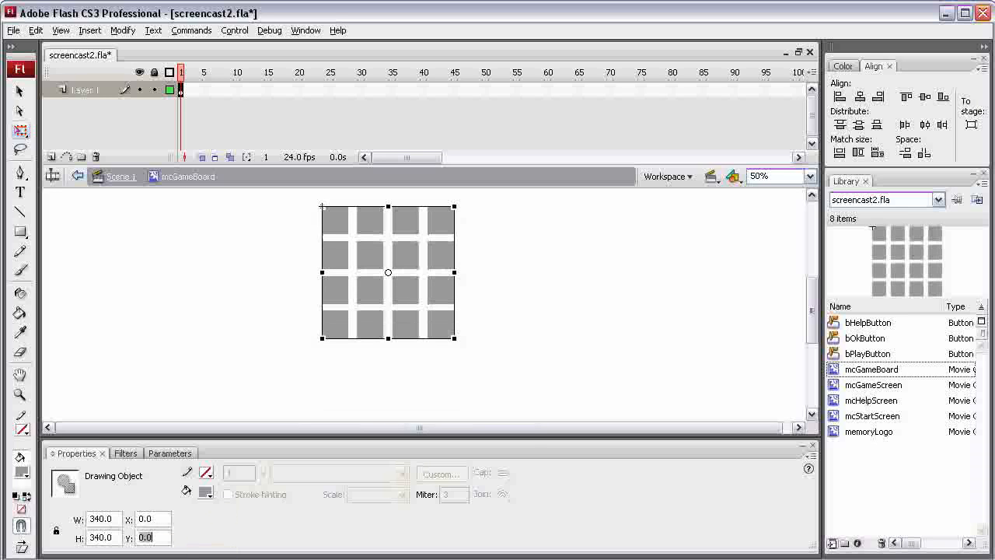
- Open the mcGameScreen symbol and move the game board instance to about X 170, Y 30 over the background
{"action": "double_click", "coordinate": [874, 385]}
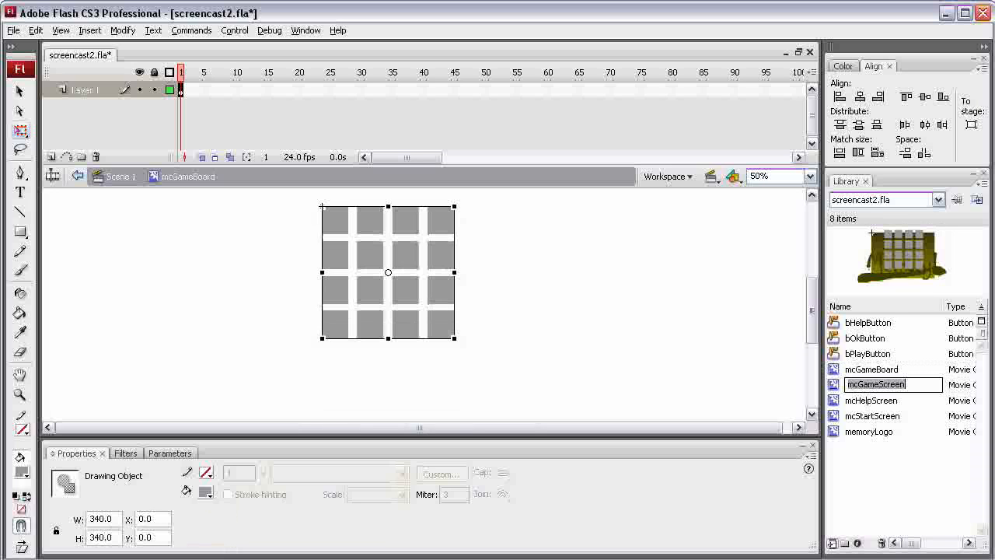
{"action": "double_click", "coordinate": [834, 384]}
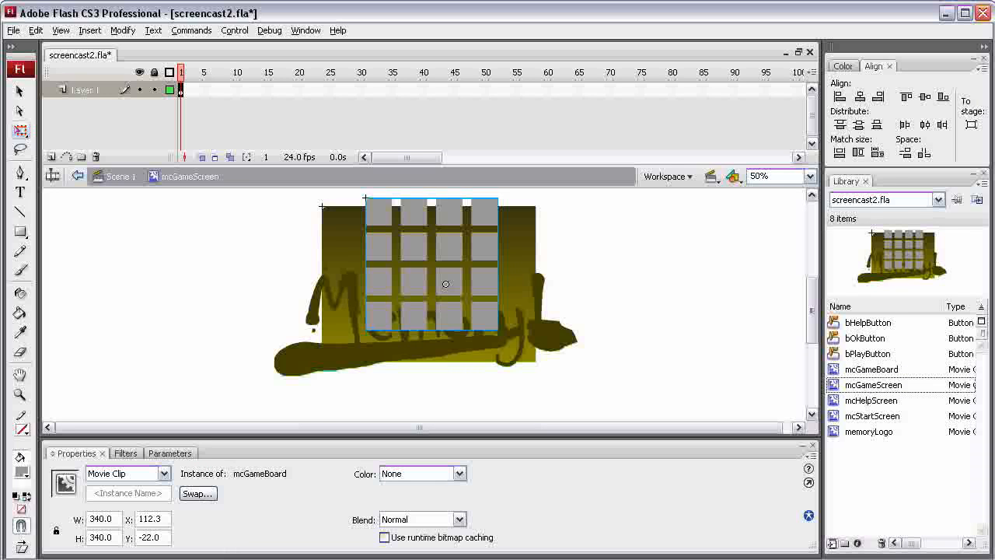
{"action": "left_click", "coordinate": [21, 91]}
{"action": "left_click_drag", "start_coordinate": [437, 202], "coordinate": [461, 223]}
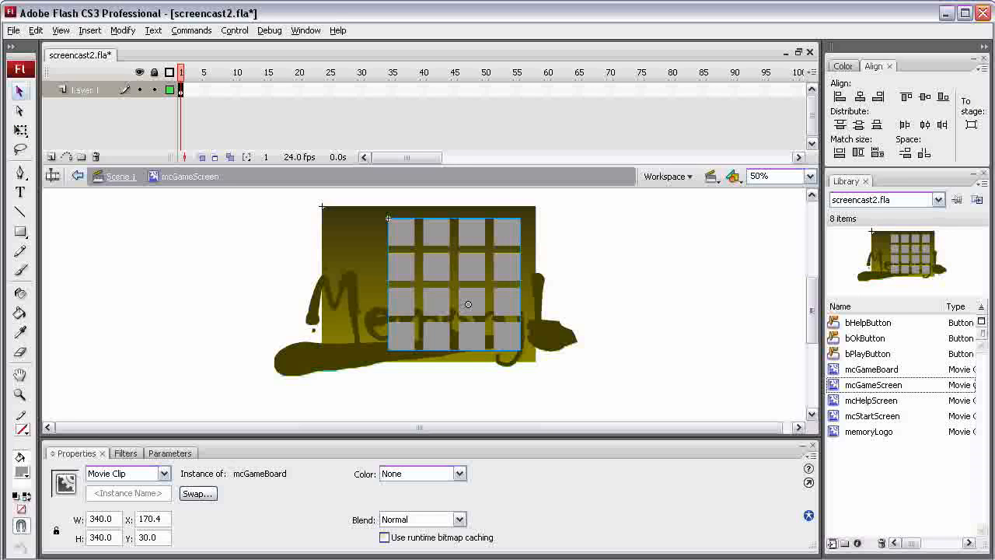
- Return to Scene 1 and place an instance of mcGameScreen on frame 50 of the game screen layer
{"action": "left_click", "coordinate": [120, 176]}
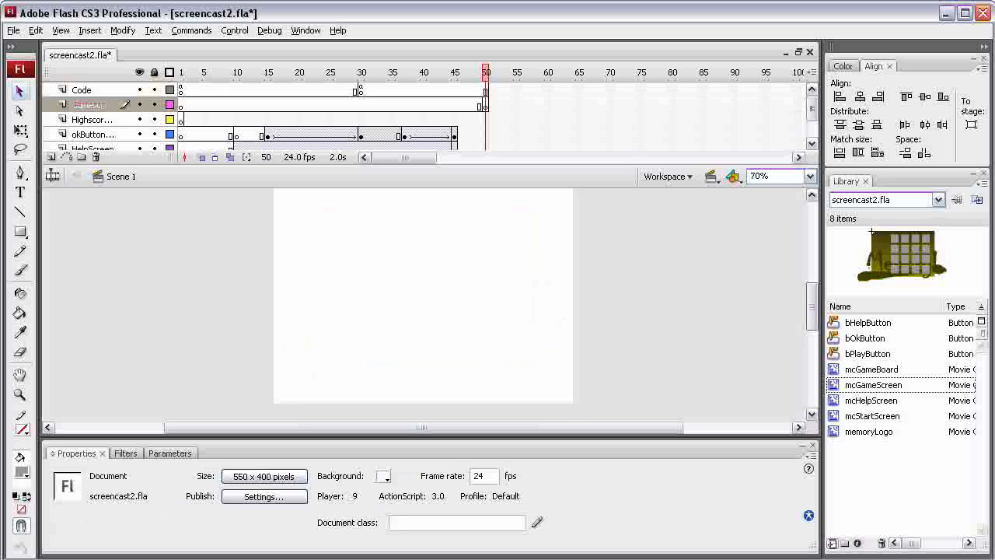
{"action": "left_click_drag", "start_coordinate": [813, 306], "coordinate": [812, 302]}
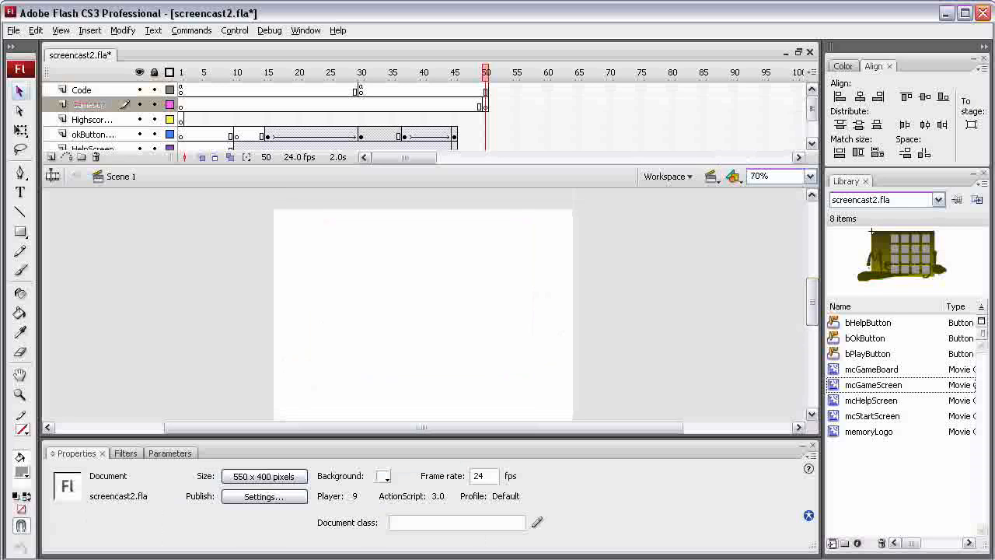
{"action": "left_click", "coordinate": [485, 105]}
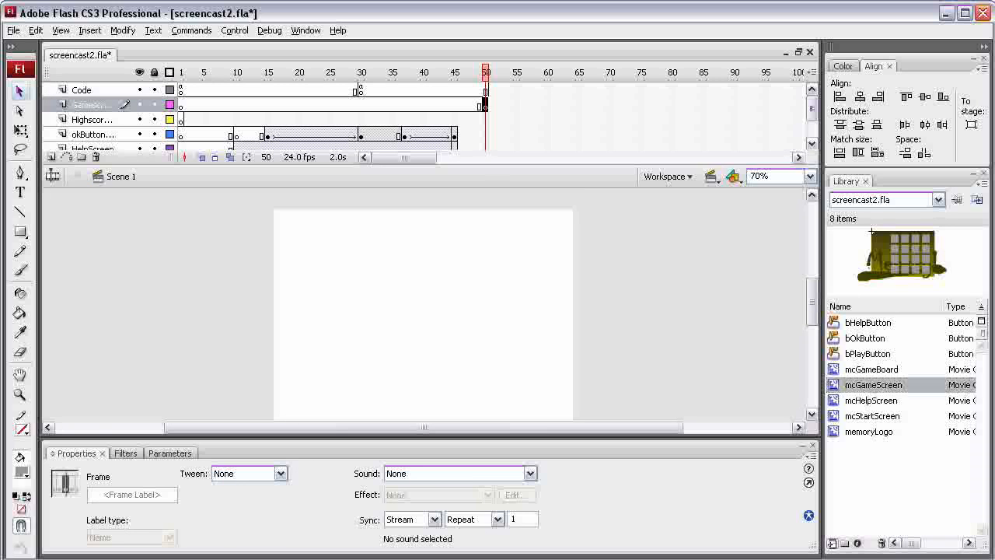
{"action": "left_click_drag", "start_coordinate": [873, 385], "coordinate": [383, 292]}
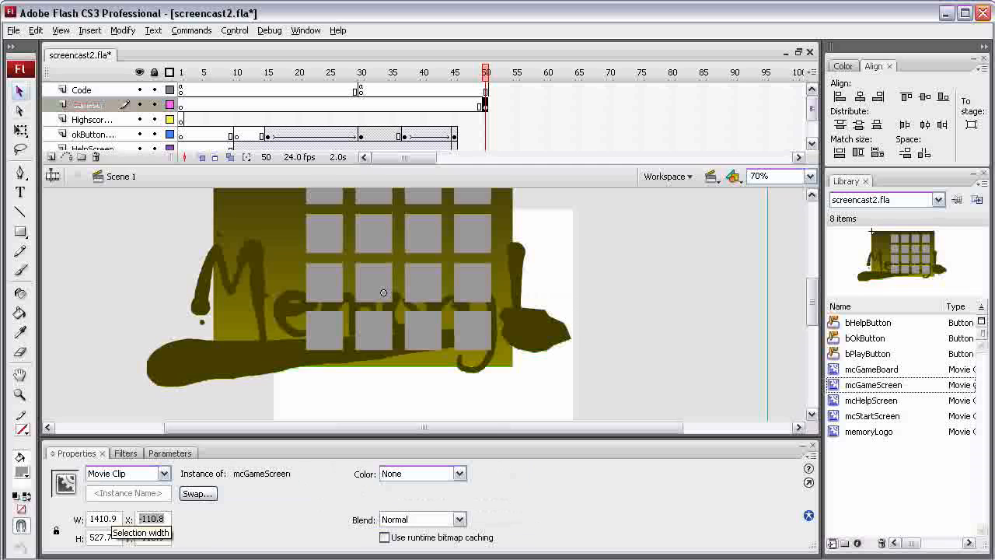
- Align the mcGameScreen instance with the stage by setting its position to X 0, Y 0
{"action": "left_click", "coordinate": [151, 518]}
{"action": "type", "text": "0"}
{"action": "left_click", "coordinate": [150, 538]}
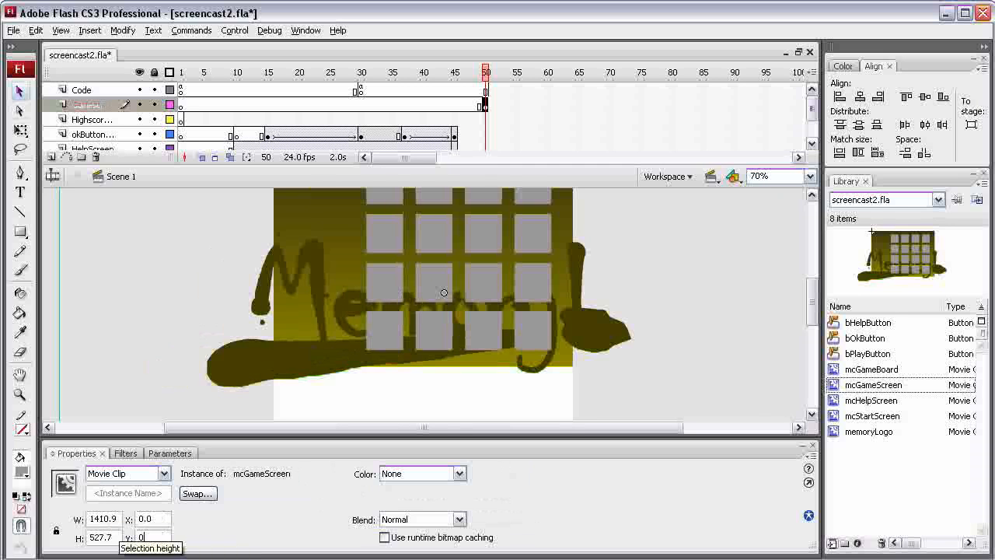
{"action": "type", "text": "0"}
{"action": "key", "text": "Return"}
{"action": "left_click", "coordinate": [159, 342]}
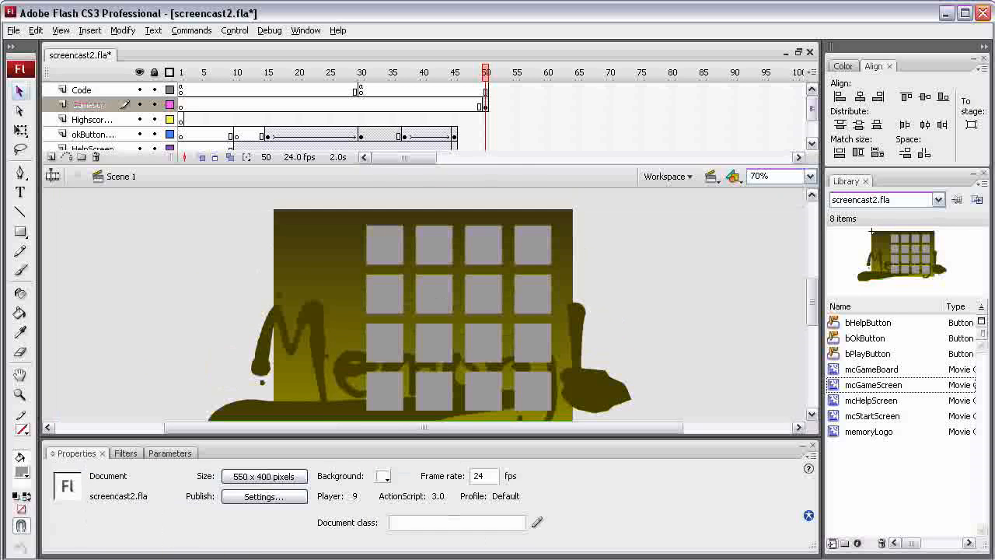
{"action": "left_click", "coordinate": [444, 353]}
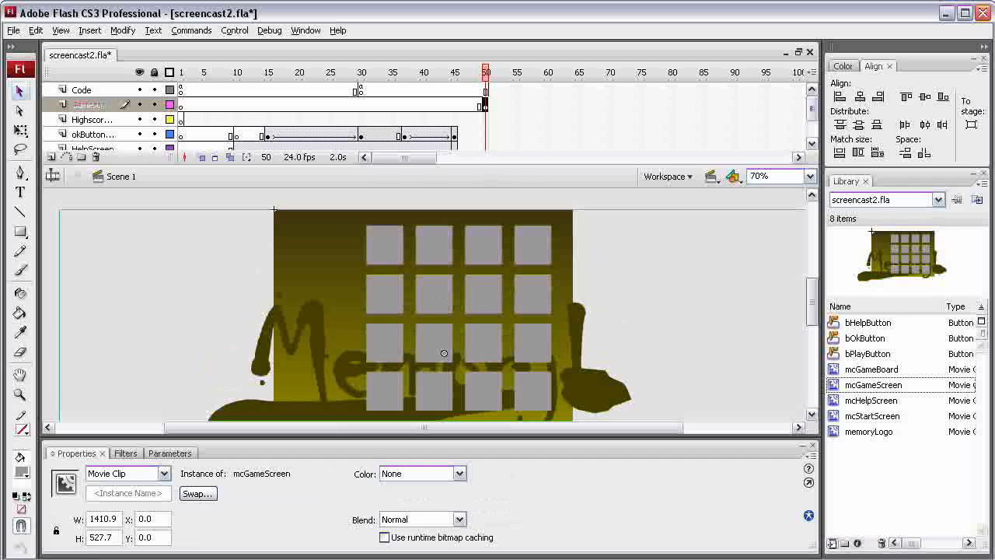
{"action": "mouse_move", "coordinate": [812, 302]}
{"action": "left_mouse_down"}
{"action": "mouse_move", "coordinate": [812, 331]}
{"action": "mouse_move", "coordinate": [812, 281]}
{"action": "mouse_move", "coordinate": [812, 308]}
{"action": "mouse_move", "coordinate": [812, 297]}
{"action": "left_mouse_up"}
{"action": "left_click", "coordinate": [699, 311]}
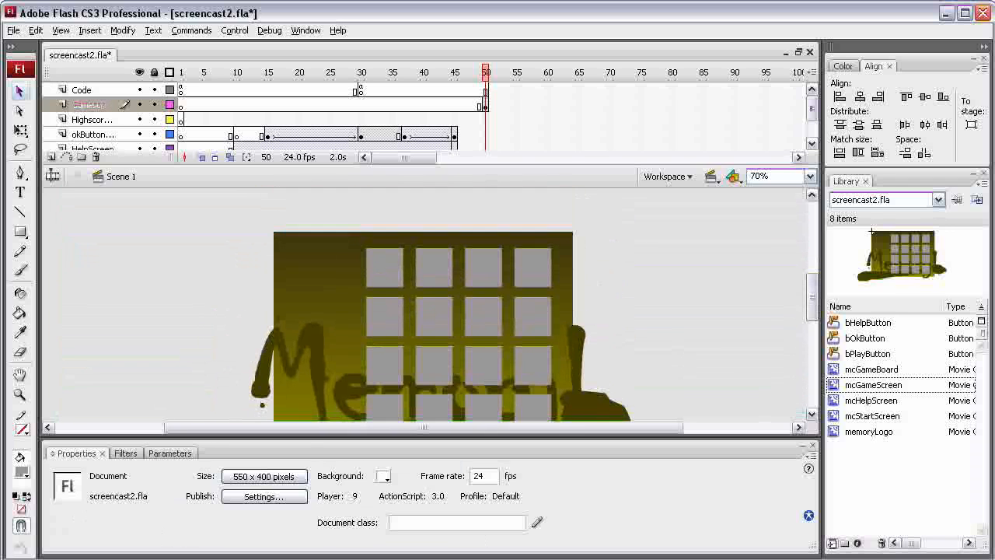
{"action": "left_click_drag", "start_coordinate": [812, 297], "coordinate": [812, 307]}
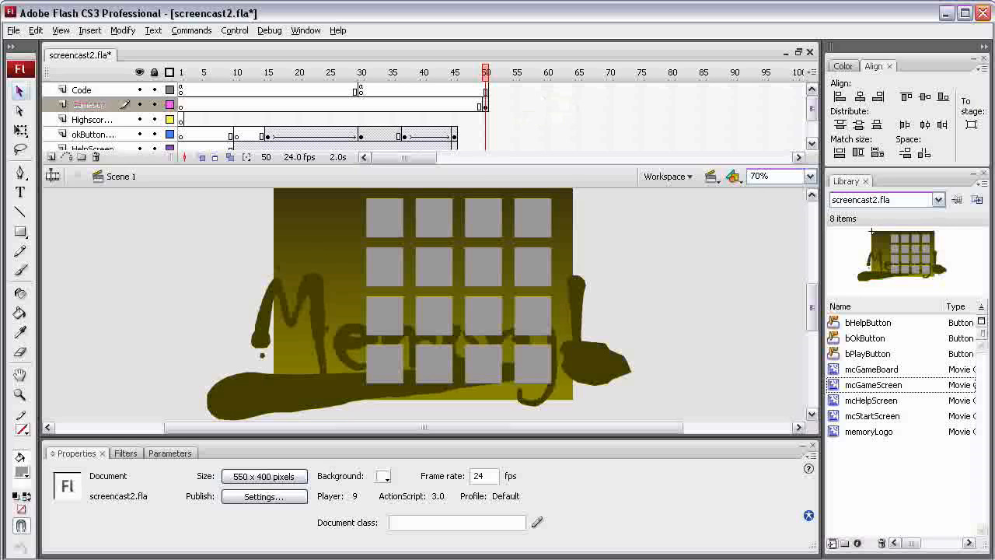
- Insert a keyframe at frame 70 of the game screen layer
{"action": "left_click", "coordinate": [609, 104]}
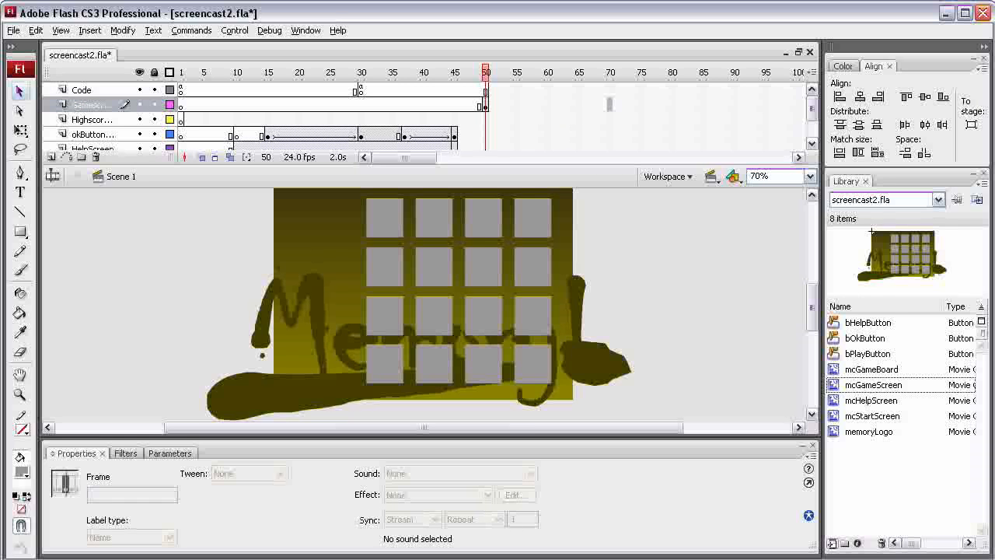
{"action": "right_click", "coordinate": [610, 104]}
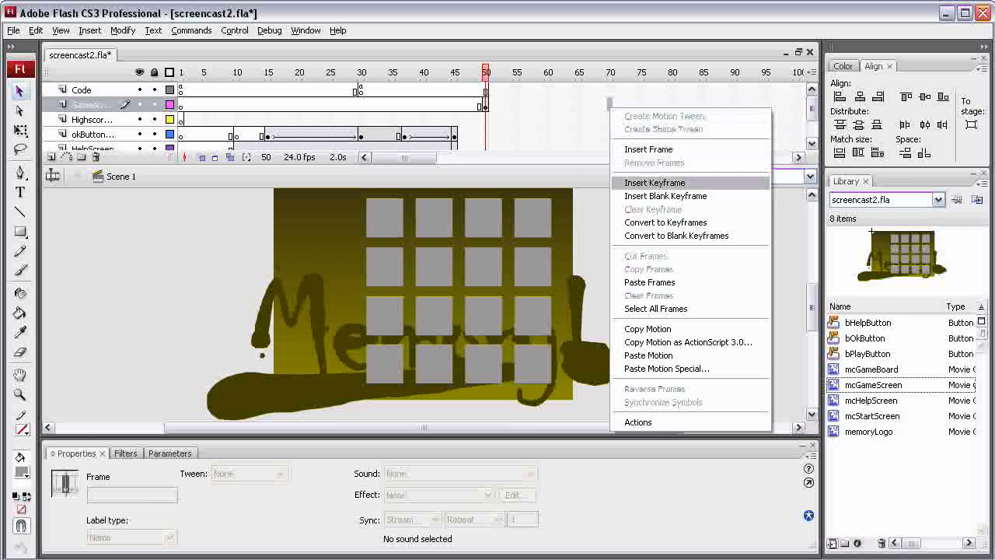
{"action": "left_click", "coordinate": [661, 183]}
- At frame 50, move the mcGameScreen instance up above the stage to about X 48, Y -438
{"action": "left_click", "coordinate": [485, 105]}
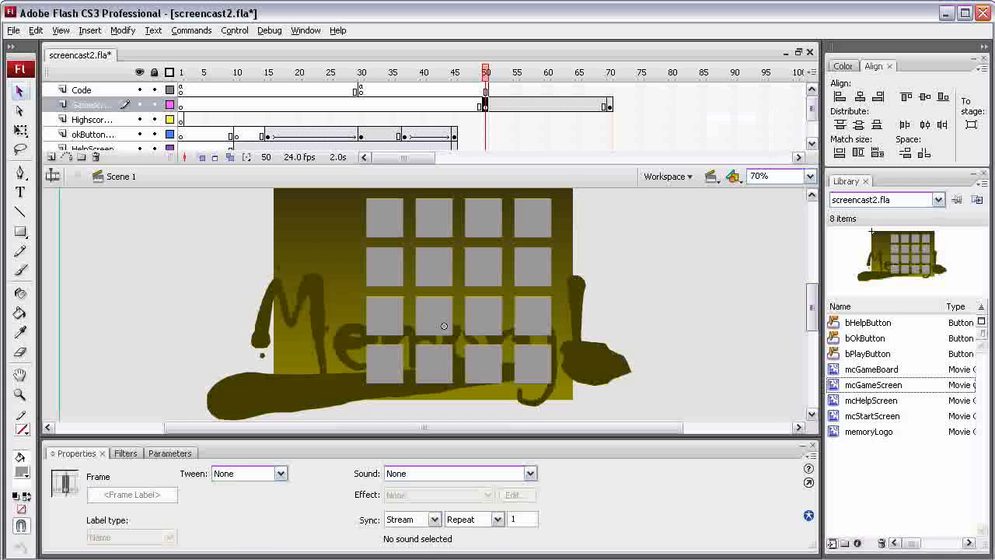
{"action": "mouse_move", "coordinate": [444, 326]}
{"action": "left_mouse_down"}
{"action": "mouse_move", "coordinate": [444, 382]}
{"action": "mouse_move", "coordinate": [444, 341]}
{"action": "left_mouse_up"}
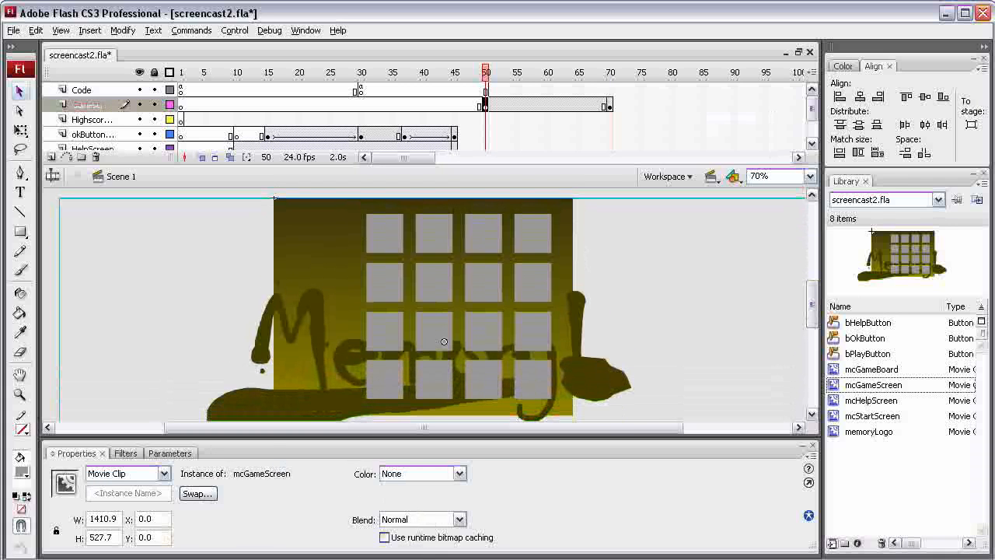
{"action": "left_click", "coordinate": [486, 105]}
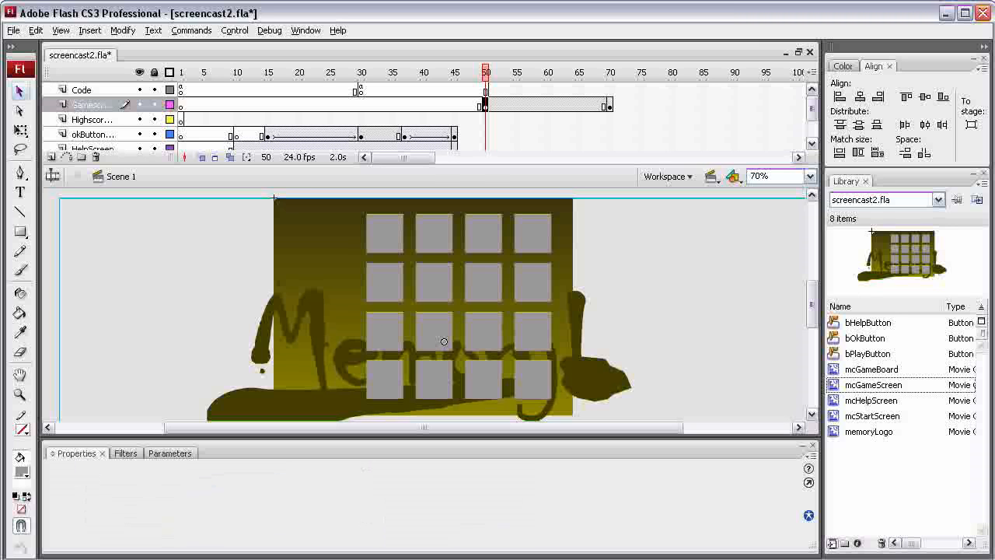
{"action": "left_click", "coordinate": [444, 341]}
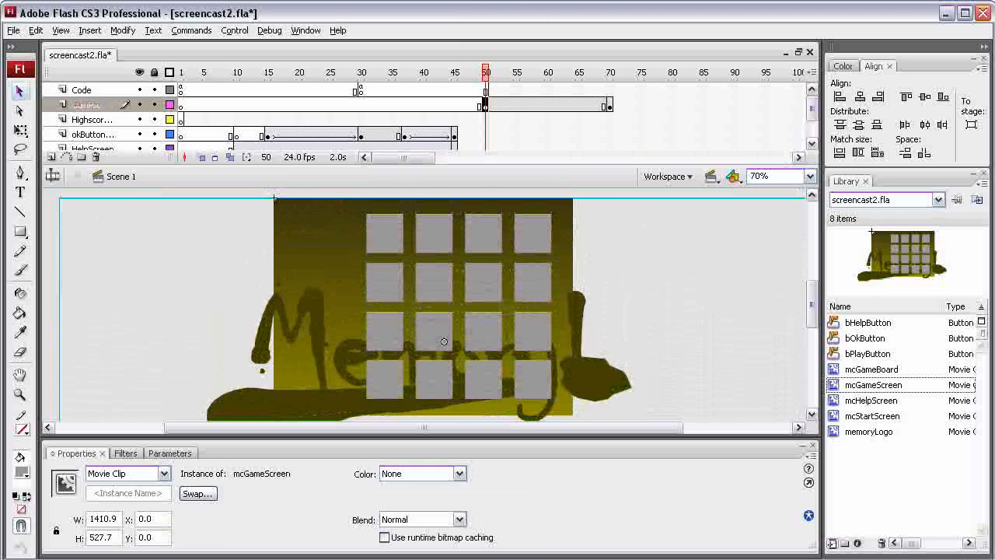
{"action": "left_click_drag", "start_coordinate": [444, 341], "coordinate": [469, 220]}
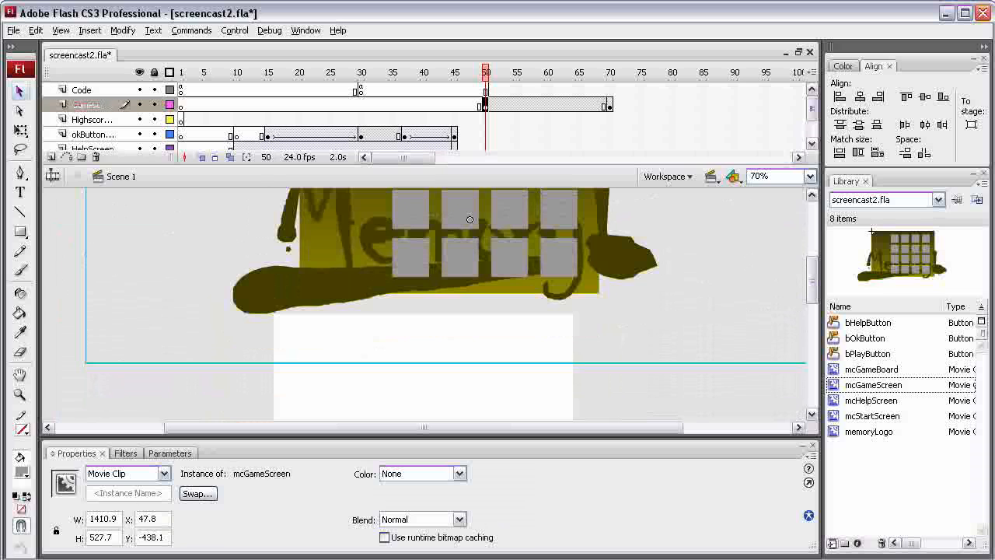
- Set the X position of the mcGameScreen instance at frame 50 to 0 and inspect its lower edge against the stage at 400% zoom
{"action": "left_click", "coordinate": [810, 176]}
{"action": "key", "text": "Down"}
{"action": "key", "text": "Down"}
{"action": "key", "text": "Down"}
{"action": "key", "text": "Down"}
{"action": "key", "text": "Down"}
{"action": "key", "text": "Return"}
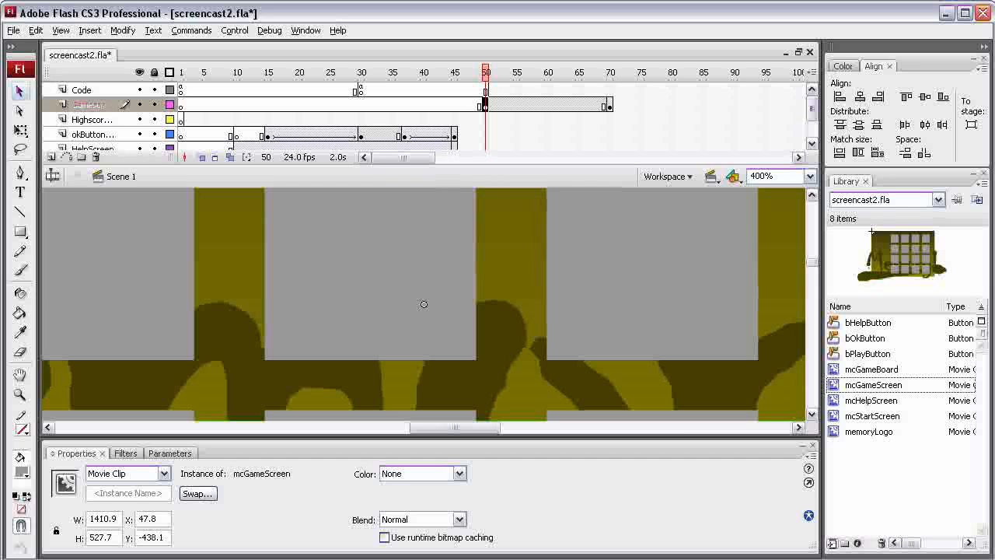
{"action": "scroll", "coordinate": [423, 304], "scroll_direction": "down", "scroll_amount": 5}
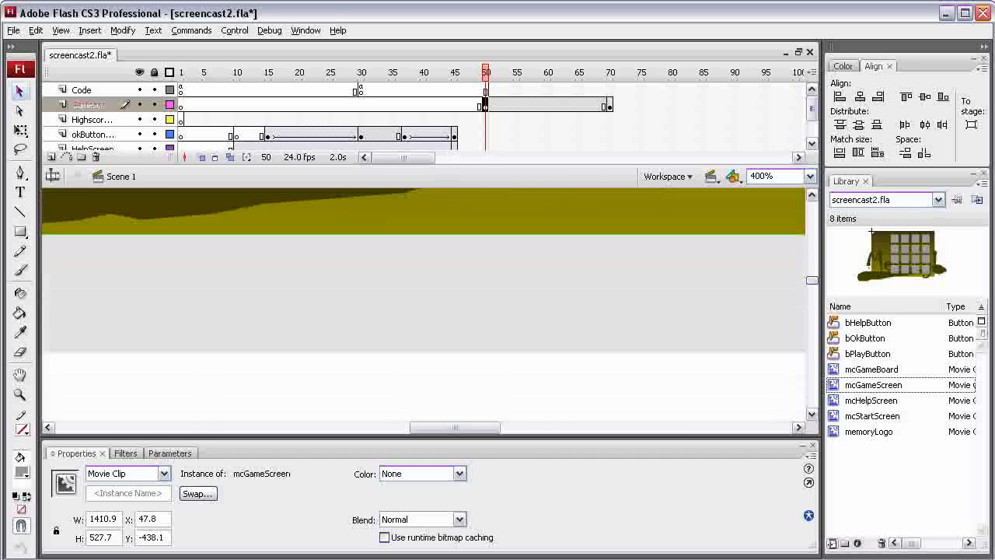
{"action": "scroll", "coordinate": [424, 304], "scroll_direction": "right", "scroll_amount": 5}
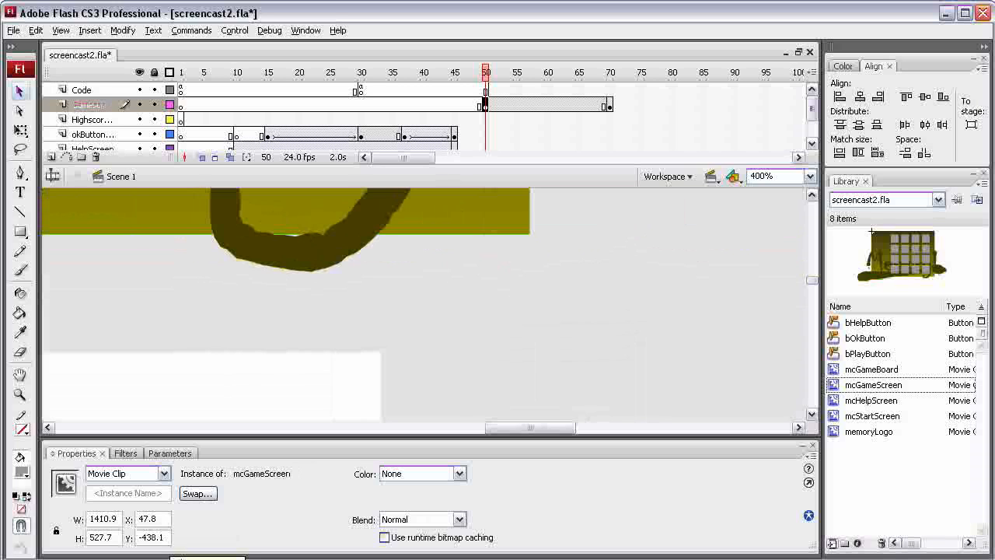
{"action": "left_click", "coordinate": [146, 519]}
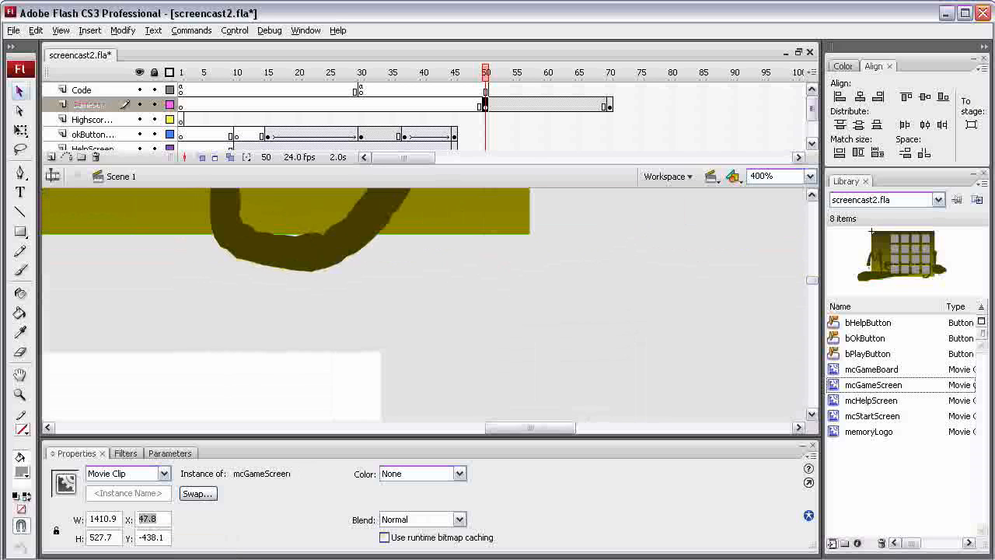
{"action": "type", "text": "0"}
{"action": "key", "text": "Return"}
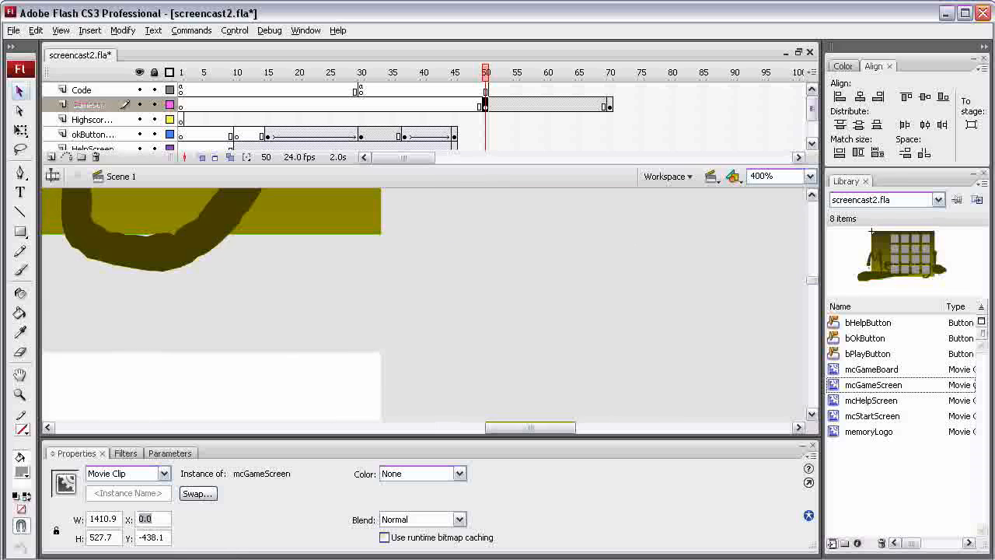
{"action": "left_click_drag", "start_coordinate": [532, 428], "coordinate": [333, 428]}
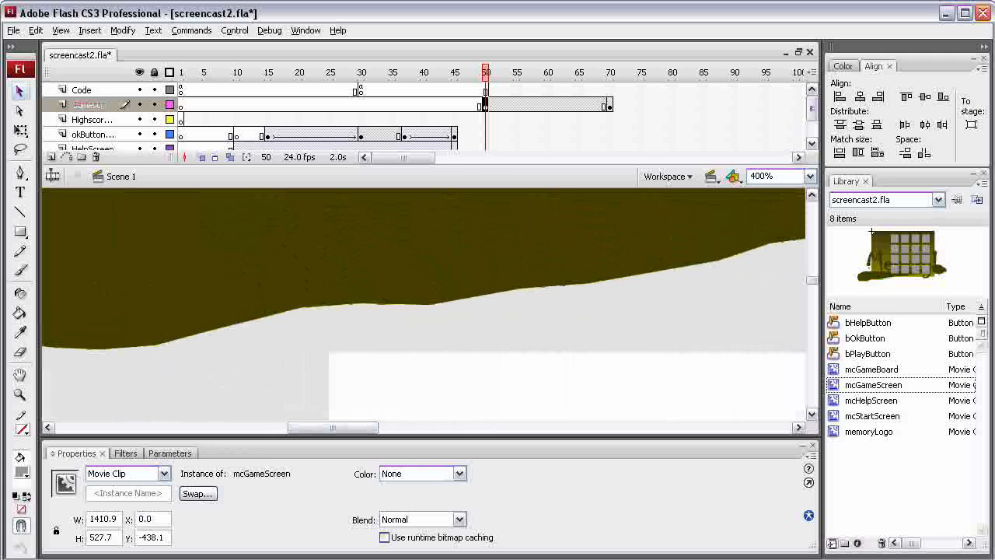
- Create a motion tween on the game screen layer between its keyframes at frames 50 and 70
{"action": "left_click_drag", "start_coordinate": [811, 280], "coordinate": [811, 279]}
{"action": "left_click", "coordinate": [811, 175]}
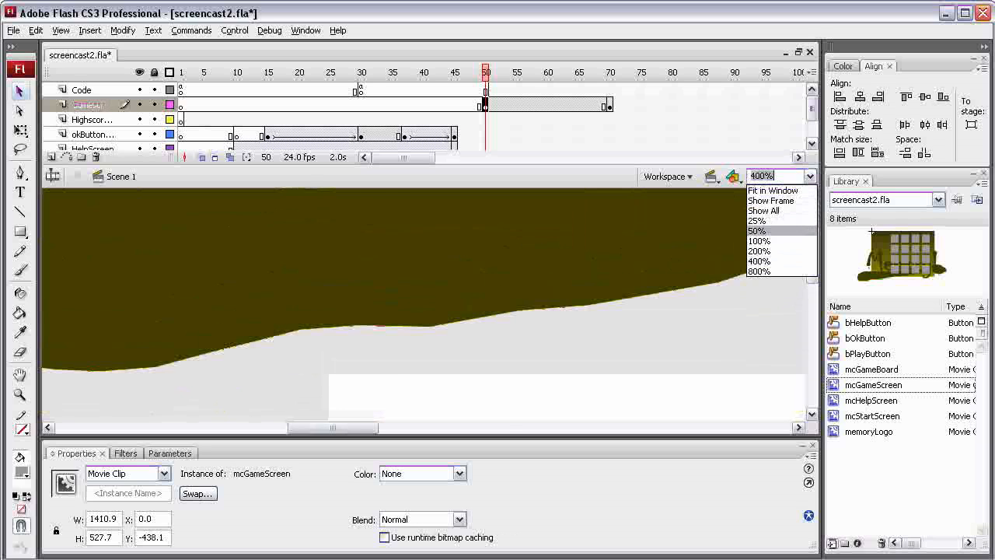
{"action": "left_click", "coordinate": [758, 241]}
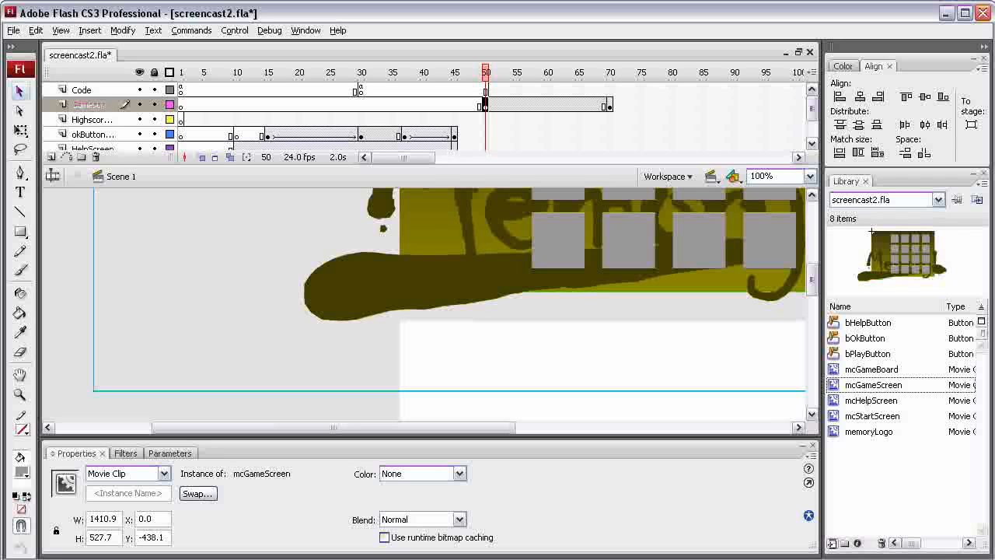
{"action": "left_click_drag", "start_coordinate": [811, 280], "coordinate": [812, 284]}
{"action": "key", "text": "Return"}
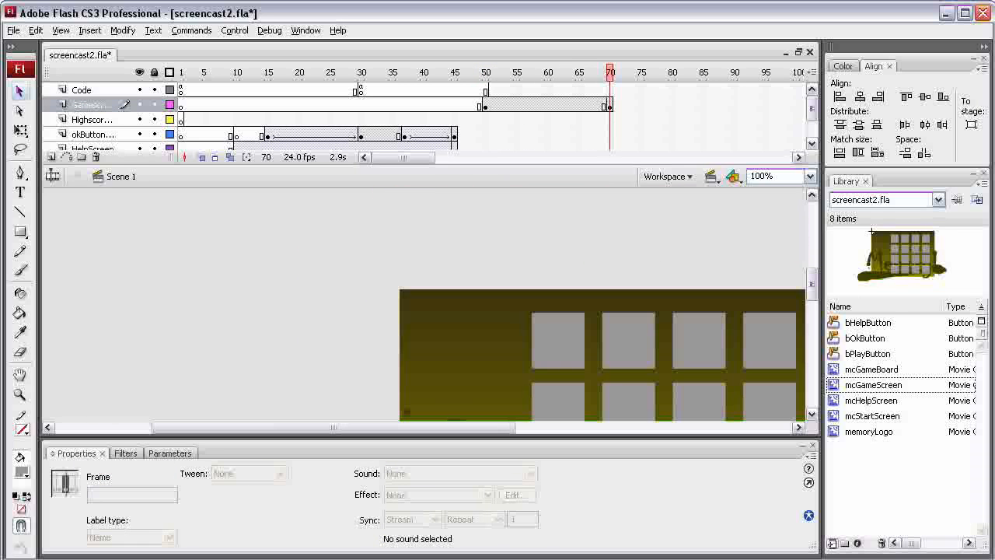
{"action": "mouse_move", "coordinate": [811, 285]}
{"action": "left_mouse_down"}
{"action": "mouse_move", "coordinate": [812, 319]}
{"action": "mouse_move", "coordinate": [812, 283]}
{"action": "mouse_move", "coordinate": [812, 290]}
{"action": "left_mouse_up"}
{"action": "right_click", "coordinate": [517, 105]}
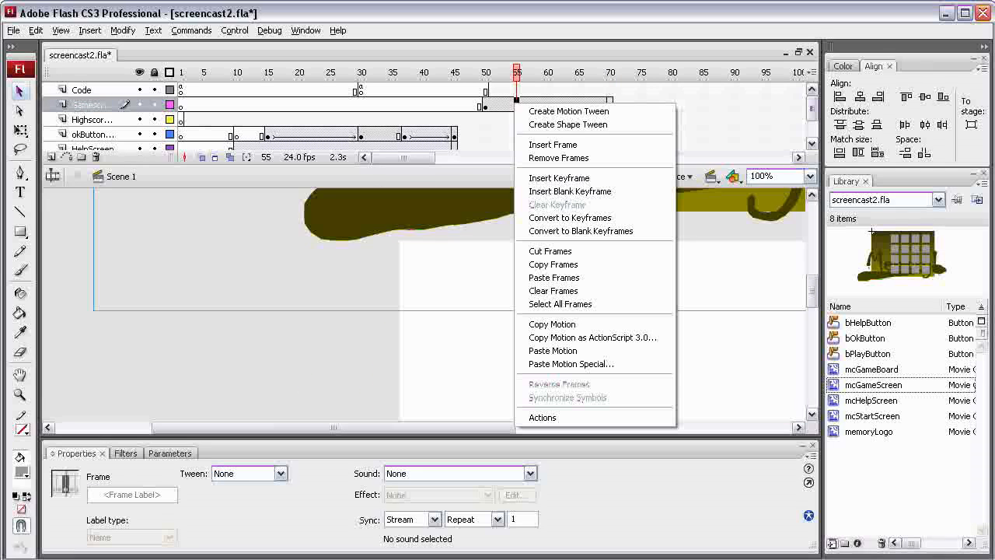
{"action": "left_click", "coordinate": [573, 106]}
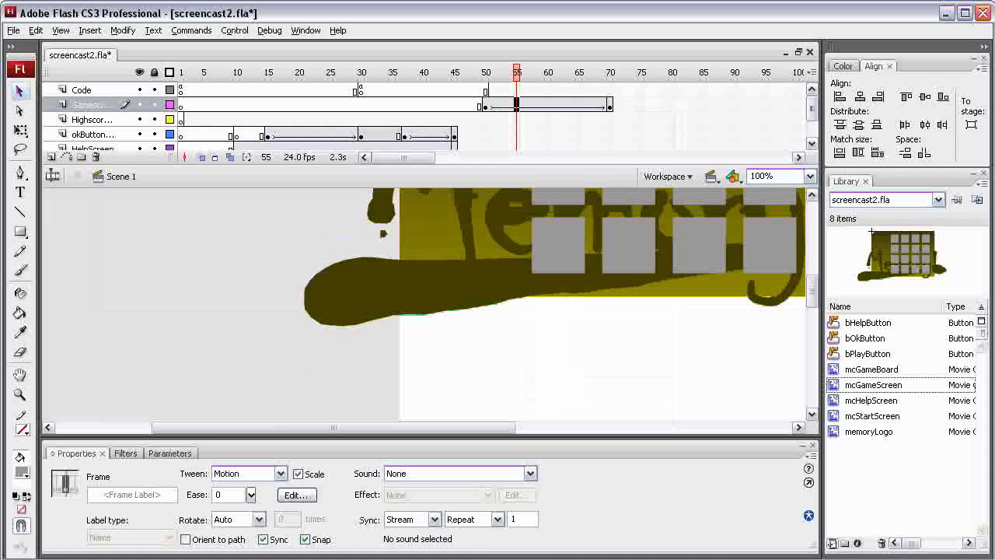
- View frame 50 at 50% zoom and compare the game screen's tween settings with the help screen's tween at frame 10
{"action": "left_click_drag", "start_coordinate": [517, 73], "coordinate": [486, 72]}
{"action": "left_click", "coordinate": [809, 176]}
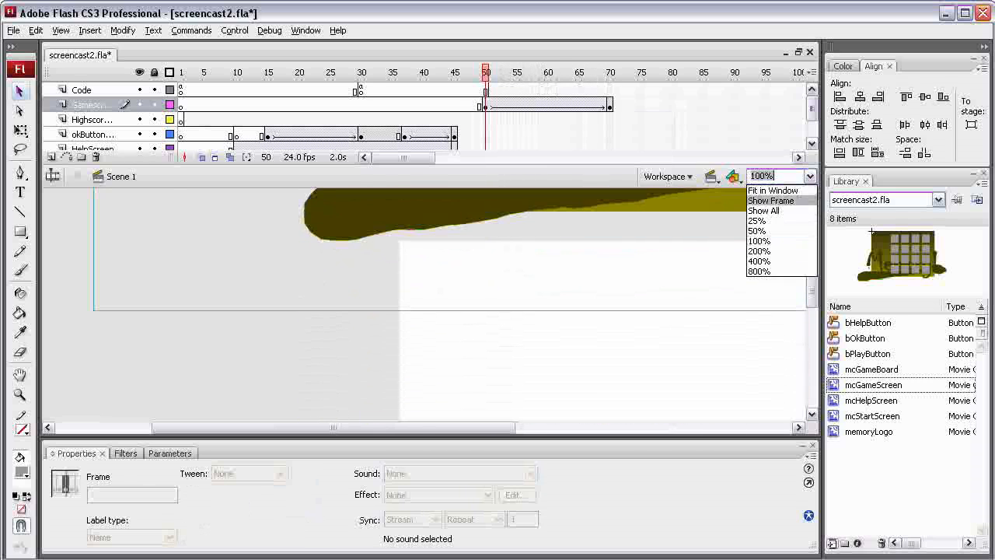
{"action": "left_click", "coordinate": [769, 228]}
{"action": "left_click_drag", "start_coordinate": [443, 204], "coordinate": [443, 182]}
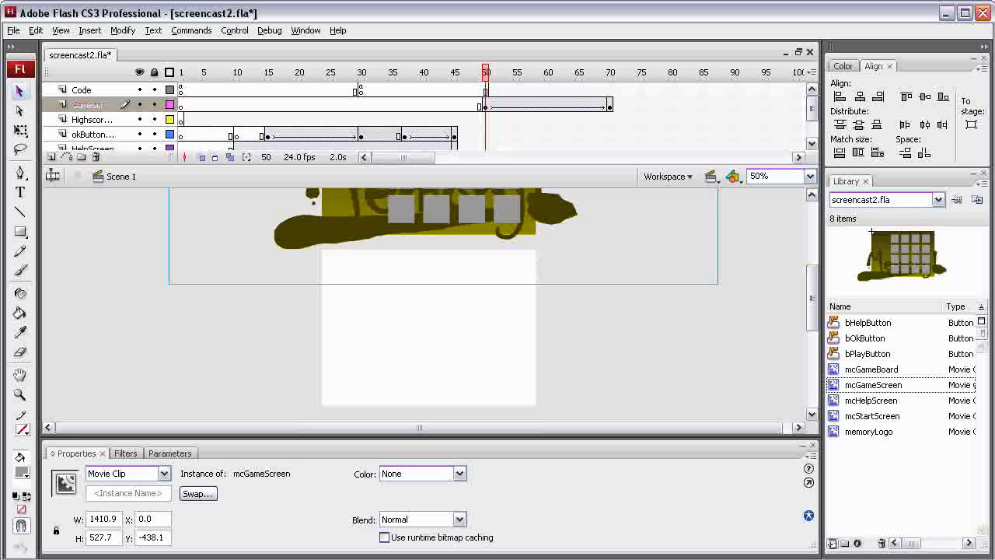
{"action": "left_click_drag", "start_coordinate": [811, 109], "coordinate": [811, 109]}
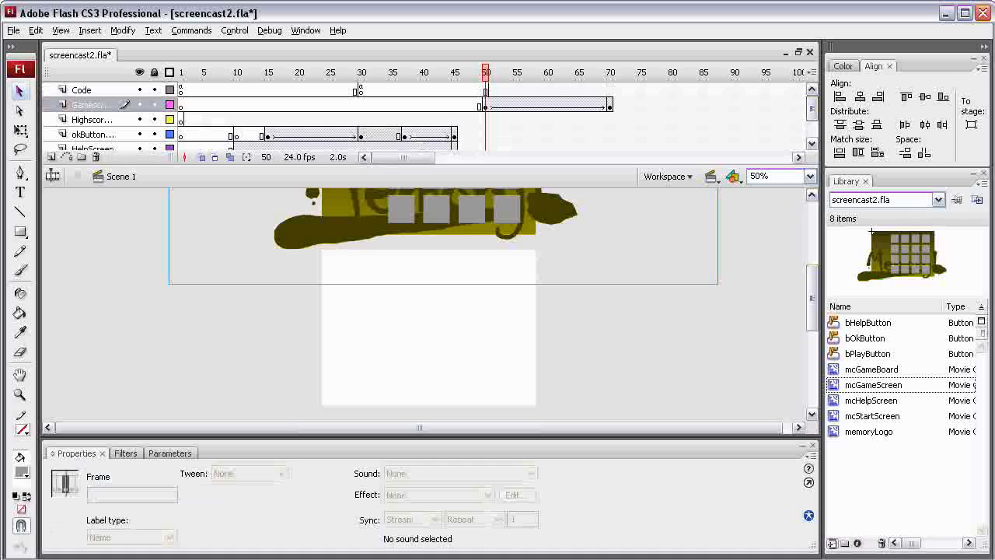
{"action": "left_click", "coordinate": [486, 106]}
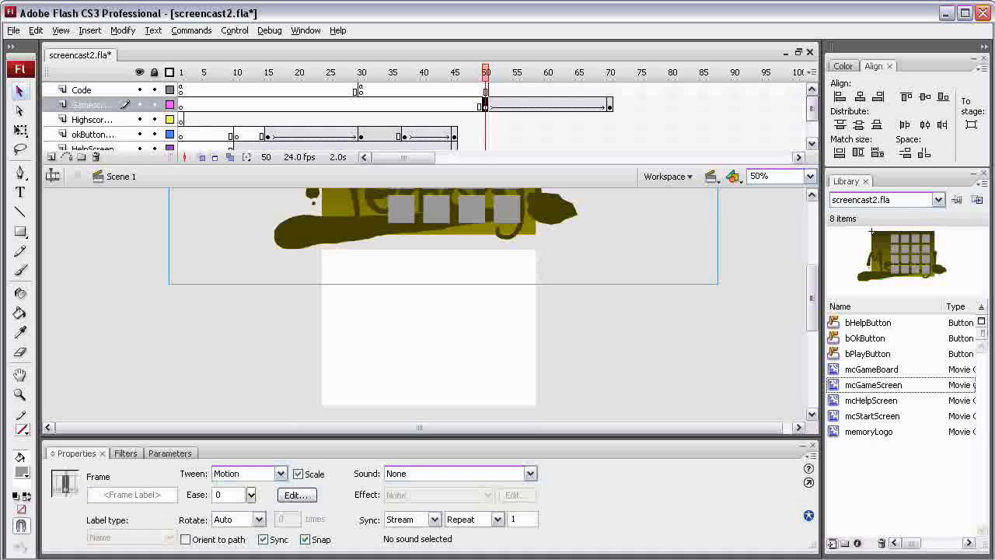
{"action": "left_click_drag", "start_coordinate": [811, 109], "coordinate": [812, 120]}
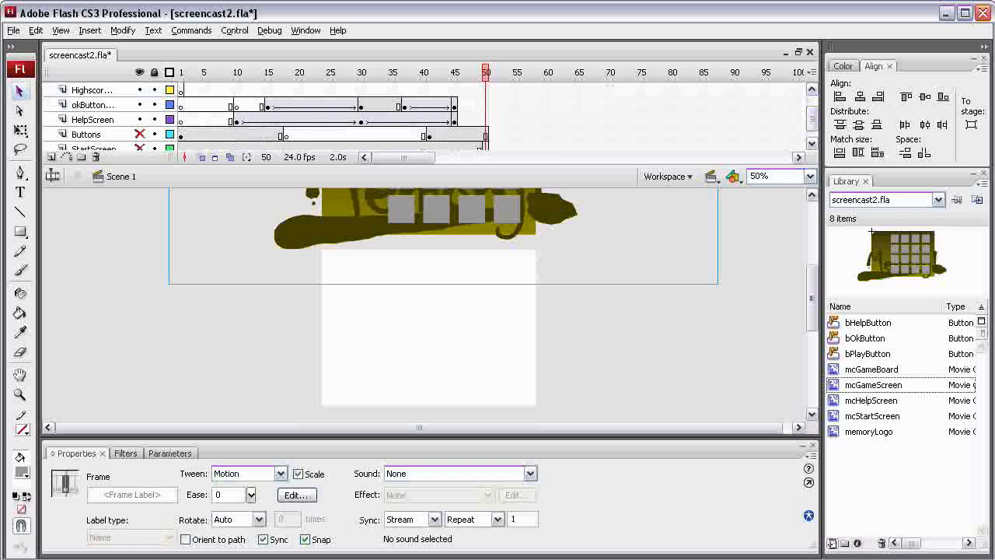
{"action": "left_click", "coordinate": [237, 120]}
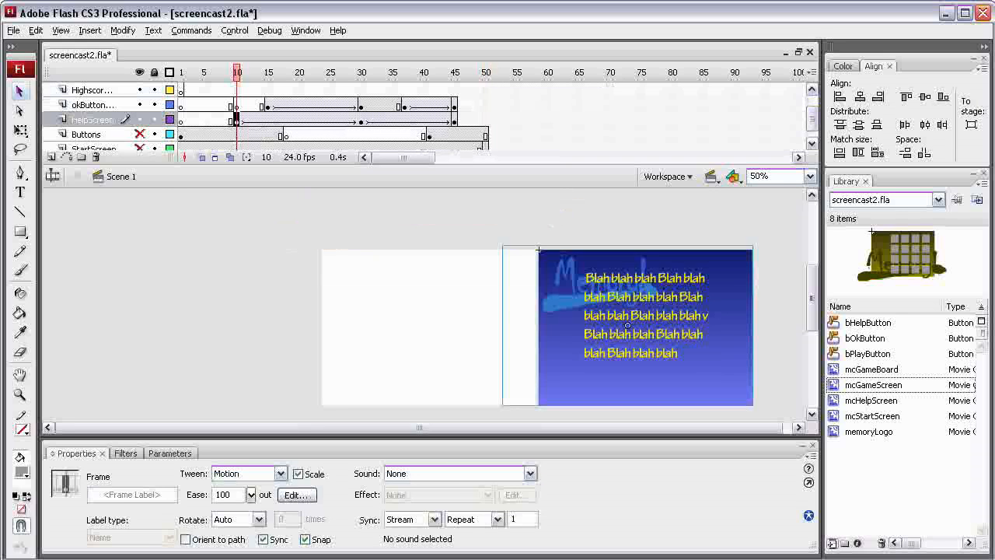
{"action": "left_click_drag", "start_coordinate": [812, 120], "coordinate": [812, 103]}
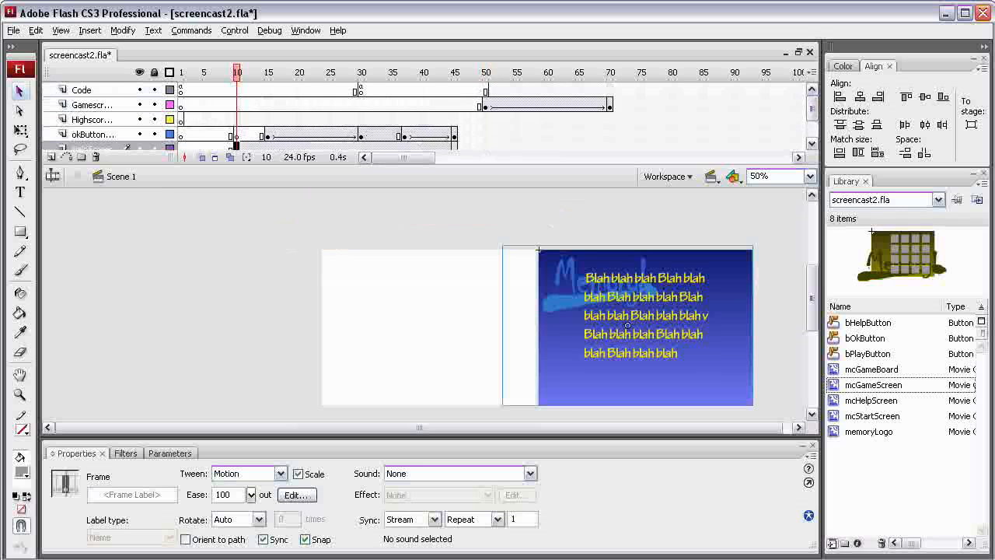
- Review the ActionScript attached to the Code layer at frame 30 and at frame 1
{"action": "left_click", "coordinate": [361, 135]}
{"action": "mouse_move", "coordinate": [812, 109]}
{"action": "left_mouse_down"}
{"action": "mouse_move", "coordinate": [812, 125]}
{"action": "mouse_move", "coordinate": [812, 107]}
{"action": "left_mouse_up"}
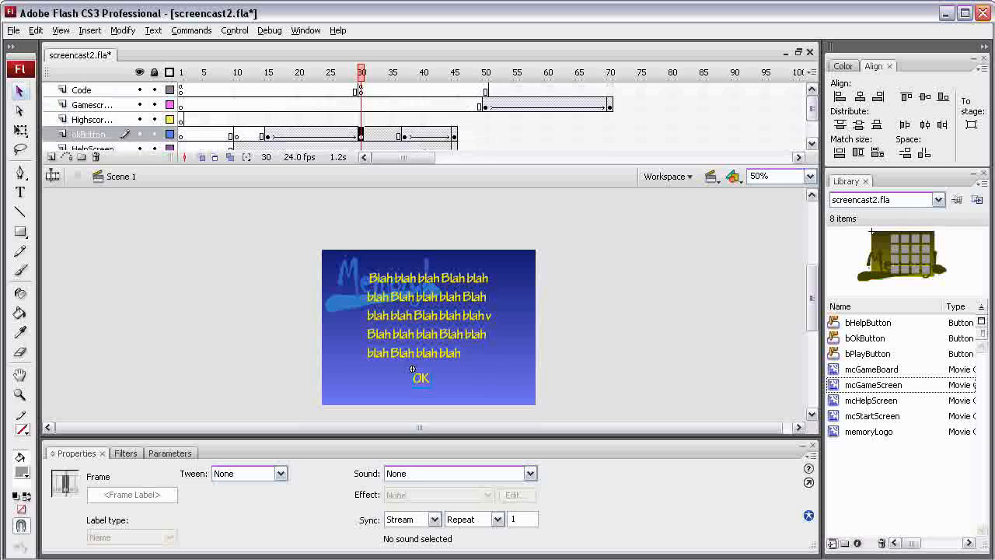
{"action": "left_click", "coordinate": [360, 90]}
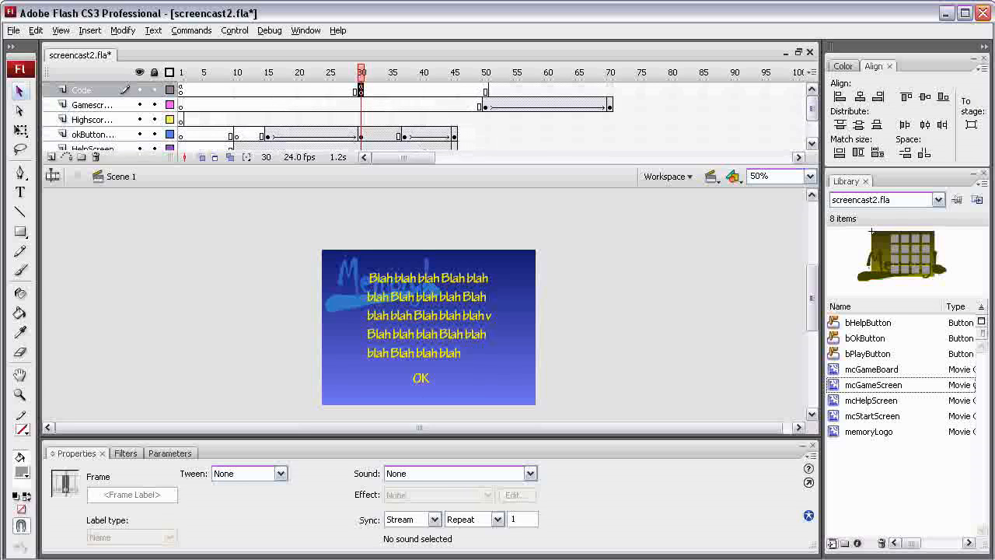
{"action": "double_click", "coordinate": [361, 91]}
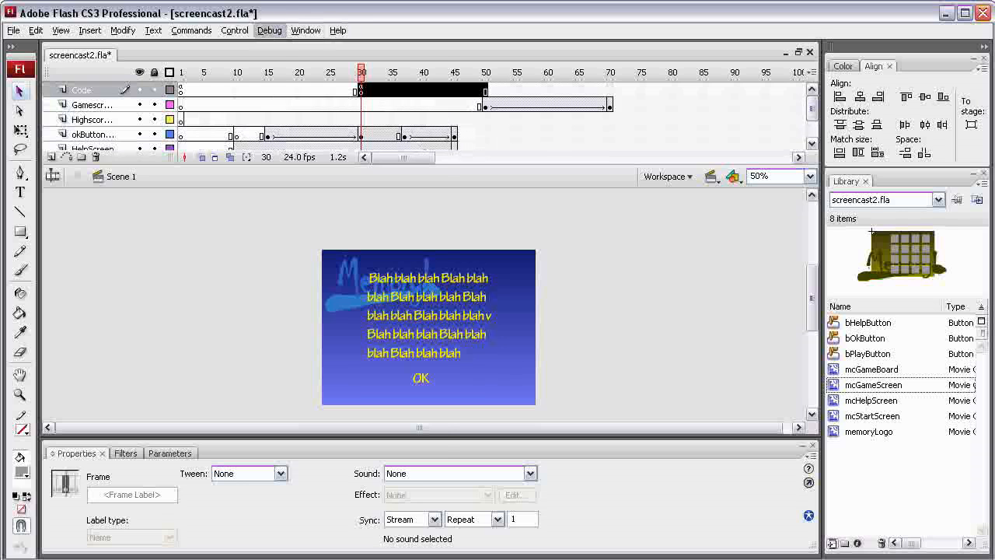
{"action": "left_click", "coordinate": [305, 30]}
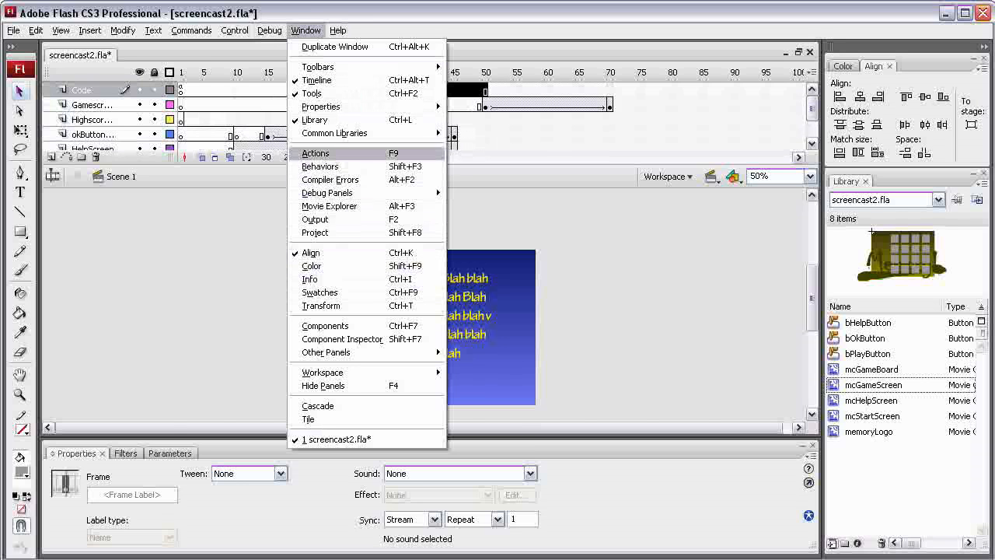
{"action": "left_click", "coordinate": [316, 153]}
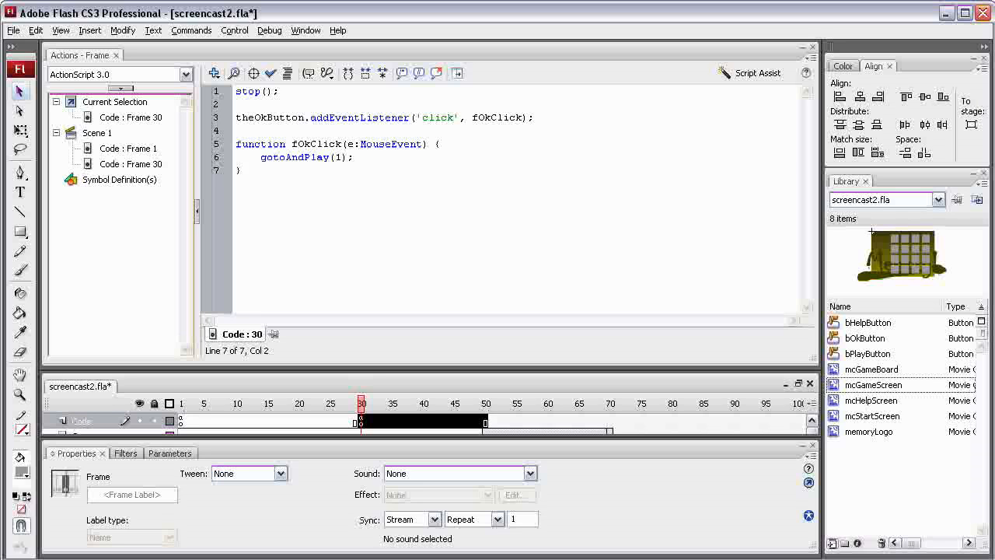
{"action": "key", "text": "F9"}
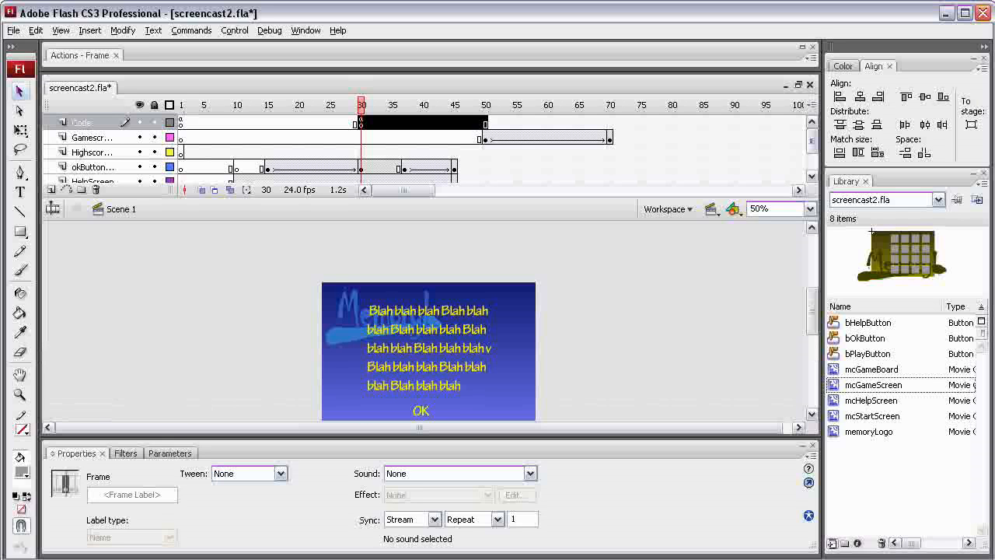
{"action": "left_click", "coordinate": [181, 123]}
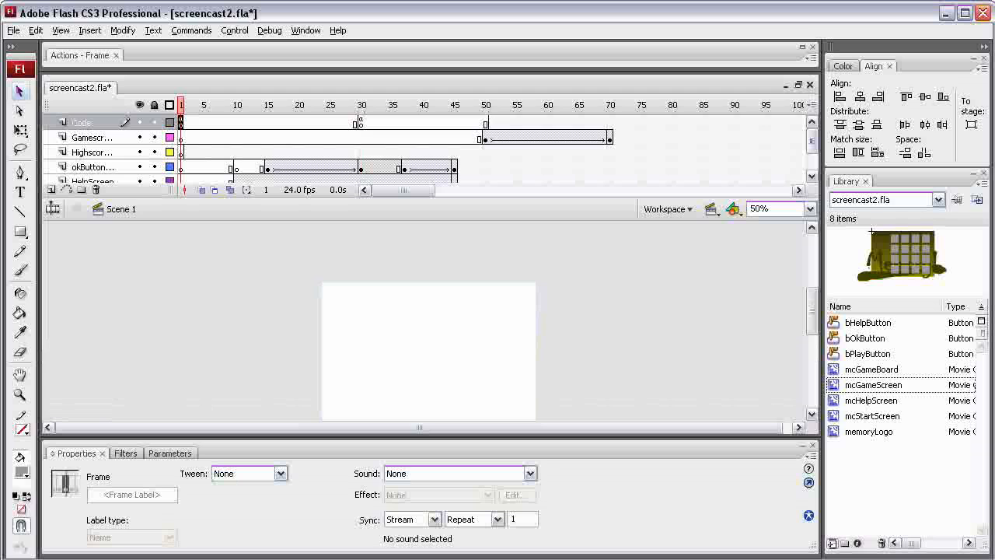
{"action": "key", "text": "F9"}
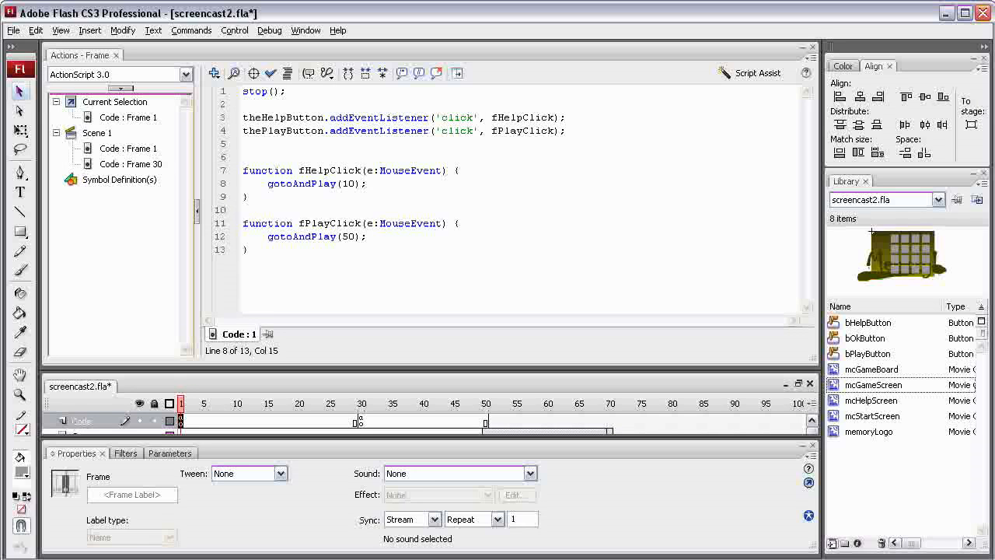
{"action": "key", "text": "F9"}
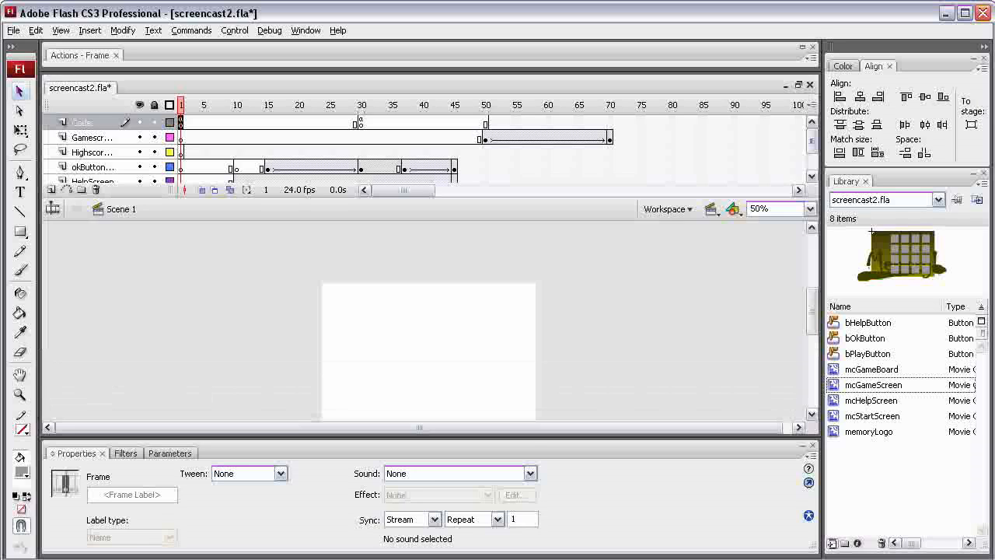
- Show the hidden StartScreen and Buttons layers, and preview the game screen's slide-in animation from frame 50
{"action": "left_click", "coordinate": [480, 138]}
{"action": "left_click", "coordinate": [486, 138]}
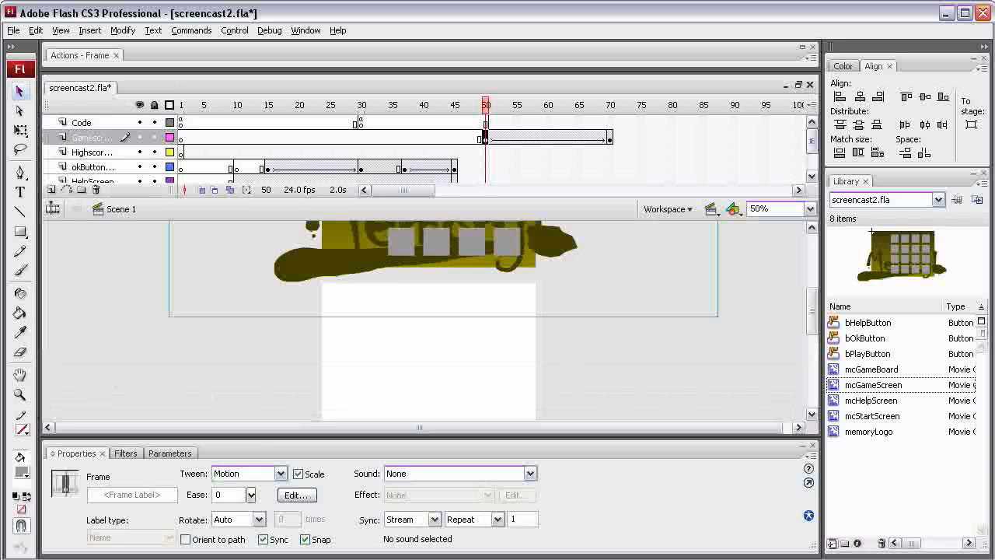
{"action": "mouse_move", "coordinate": [812, 142]}
{"action": "left_mouse_down"}
{"action": "mouse_move", "coordinate": [812, 159]}
{"action": "mouse_move", "coordinate": [811, 140]}
{"action": "left_mouse_up"}
{"action": "left_click_drag", "start_coordinate": [486, 105], "coordinate": [485, 105]}
{"action": "left_click_drag", "start_coordinate": [812, 141], "coordinate": [812, 158]}
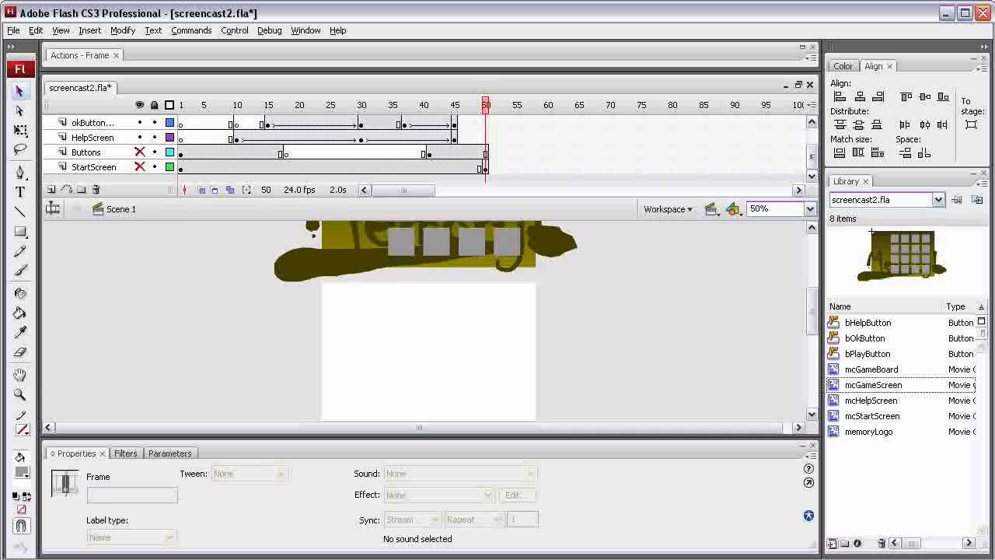
{"action": "left_click", "coordinate": [140, 167]}
{"action": "left_click", "coordinate": [140, 152]}
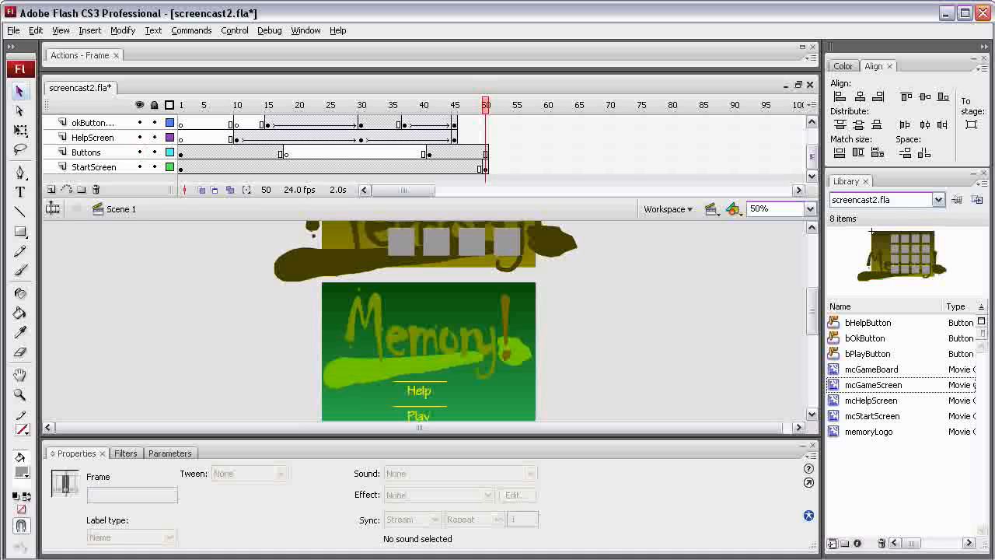
{"action": "left_click_drag", "start_coordinate": [812, 157], "coordinate": [812, 140]}
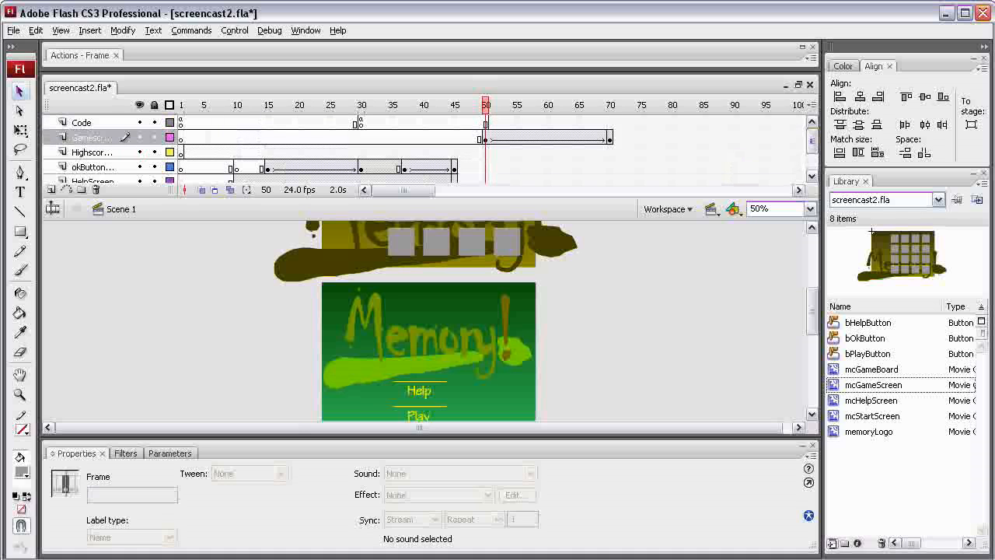
{"action": "key", "text": "Return"}
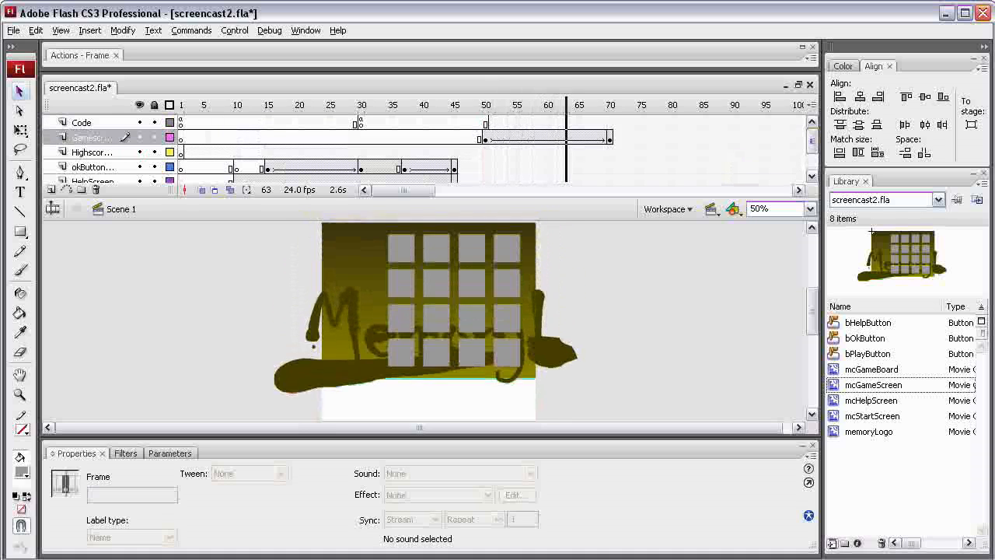
{"action": "left_click_drag", "start_coordinate": [604, 105], "coordinate": [485, 105]}
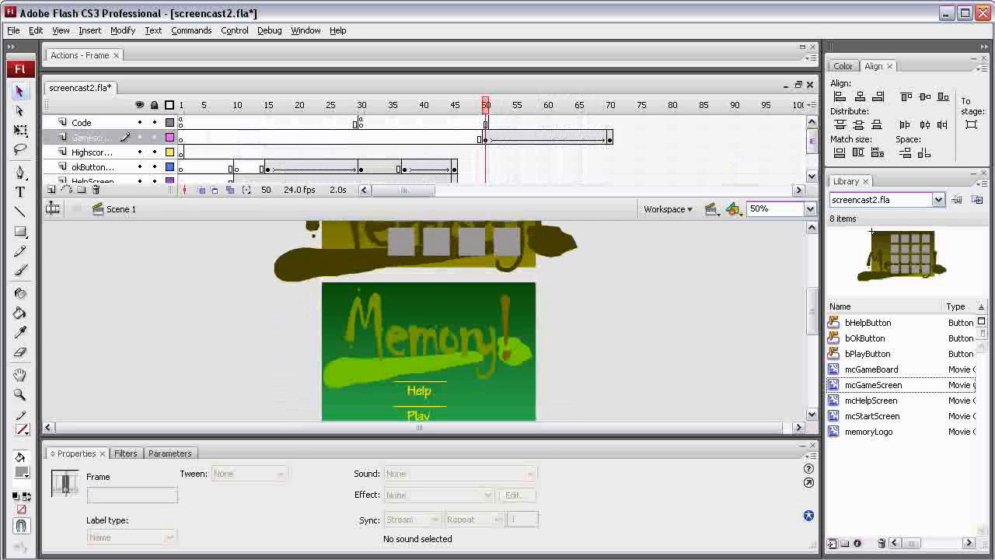
- Extend the StartScreen and Buttons layers by moving the end frame of each from frame 50 to frame 70
{"action": "left_click_drag", "start_coordinate": [811, 140], "coordinate": [811, 158]}
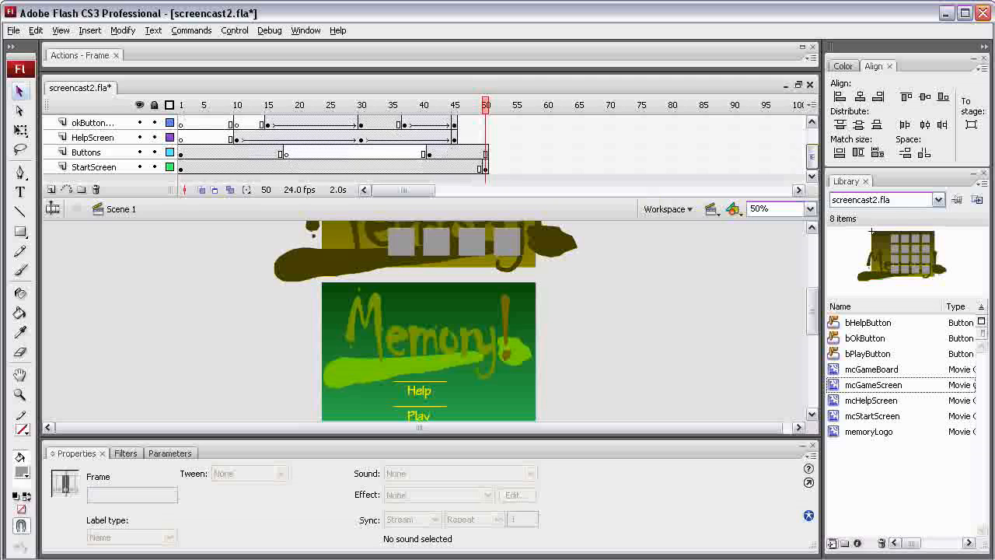
{"action": "left_click", "coordinate": [486, 168]}
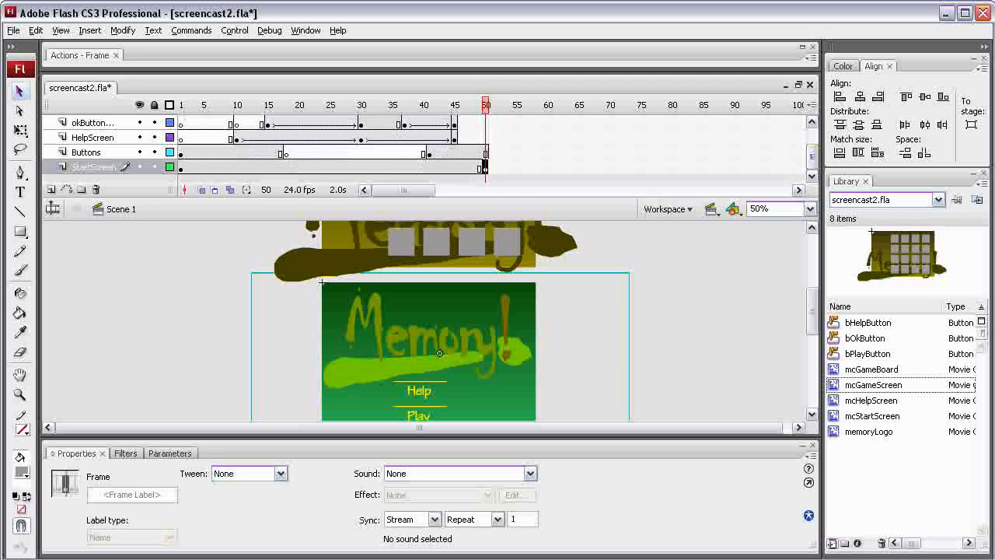
{"action": "left_click_drag", "start_coordinate": [486, 168], "coordinate": [610, 168]}
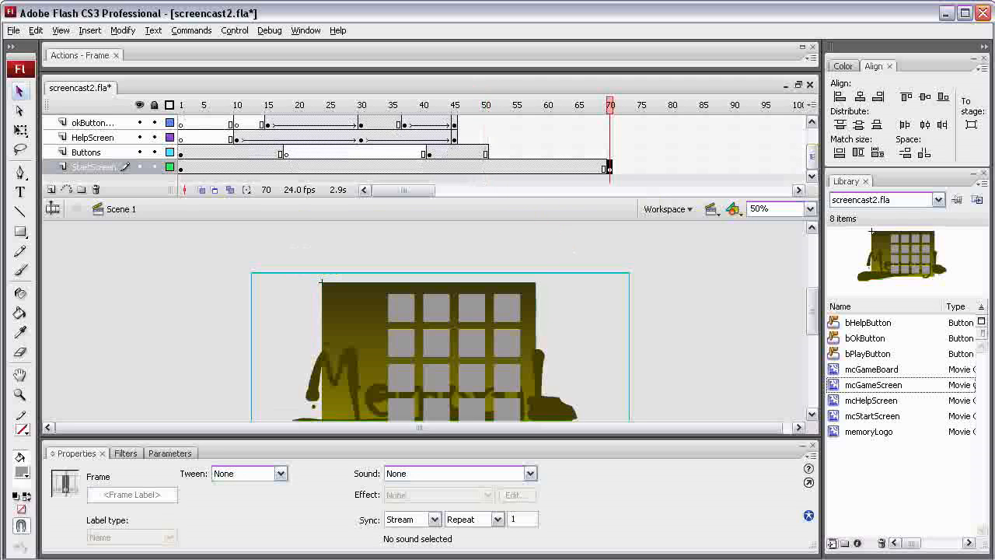
{"action": "left_click", "coordinate": [486, 153]}
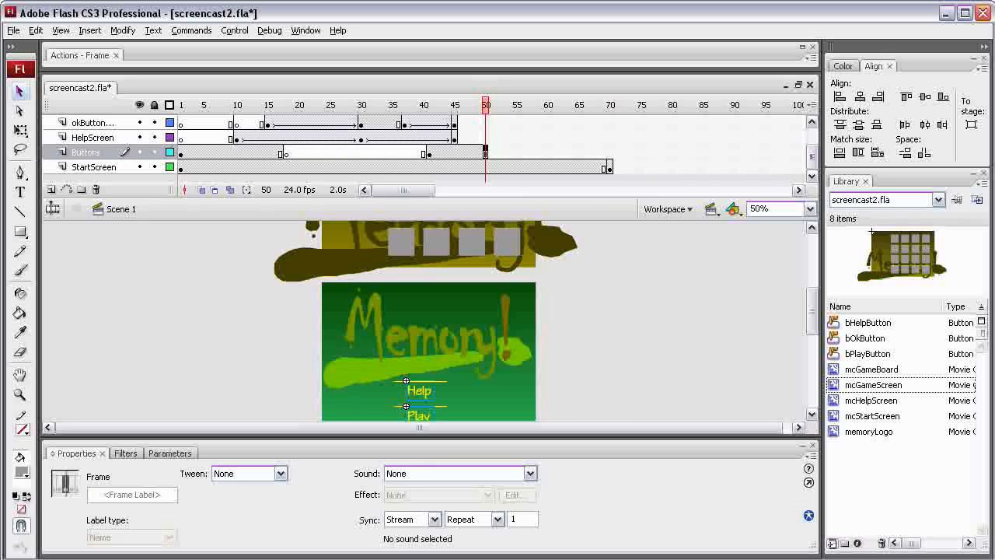
{"action": "left_click_drag", "start_coordinate": [486, 153], "coordinate": [610, 153]}
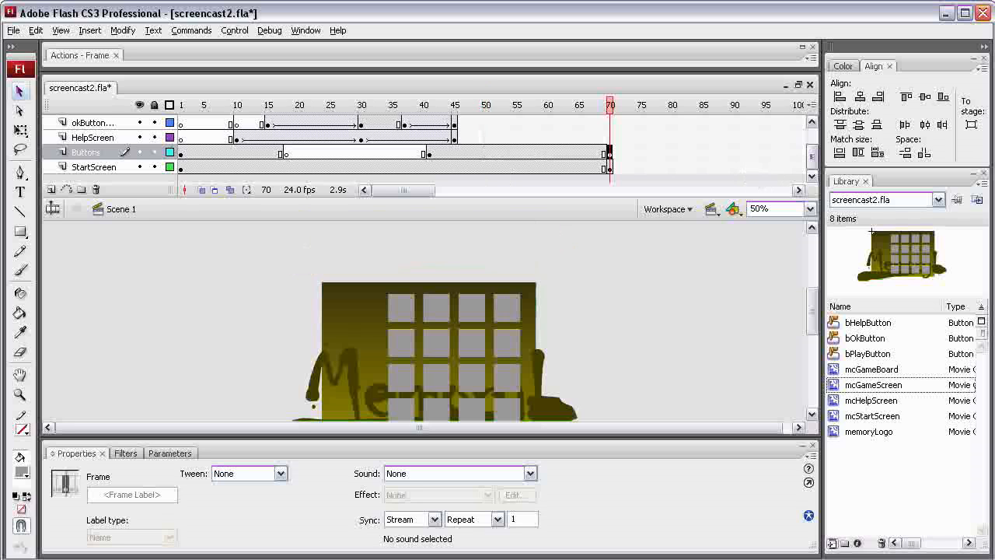
- Move the Buttons layer's last keyframe from frame 70 to frame 69 and remove the layer's remaining frame 70
{"action": "mouse_move", "coordinate": [811, 157]}
{"action": "left_mouse_down"}
{"action": "mouse_move", "coordinate": [811, 140]}
{"action": "mouse_move", "coordinate": [811, 151]}
{"action": "left_mouse_up"}
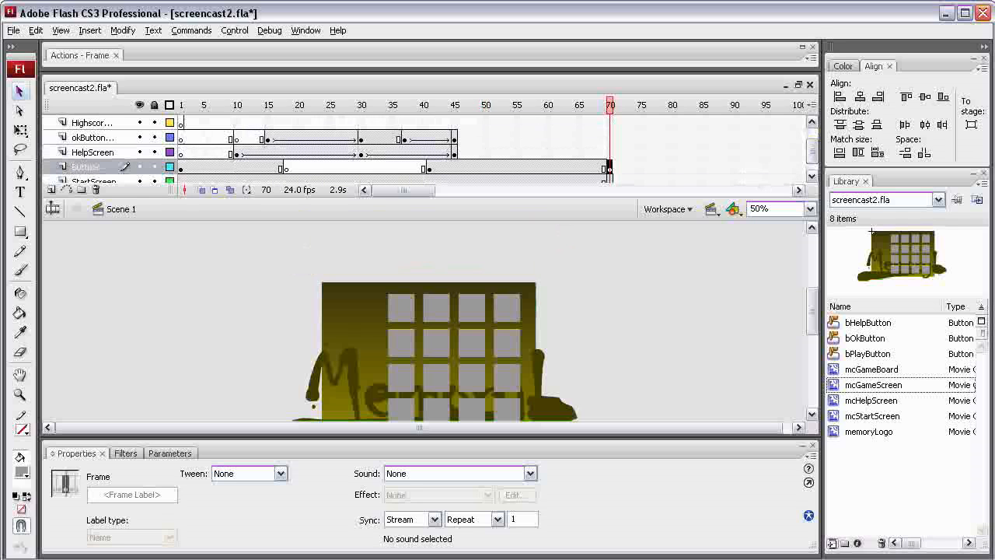
{"action": "left_click_drag", "start_coordinate": [811, 152], "coordinate": [812, 147]}
{"action": "left_click_drag", "start_coordinate": [811, 311], "coordinate": [812, 326]}
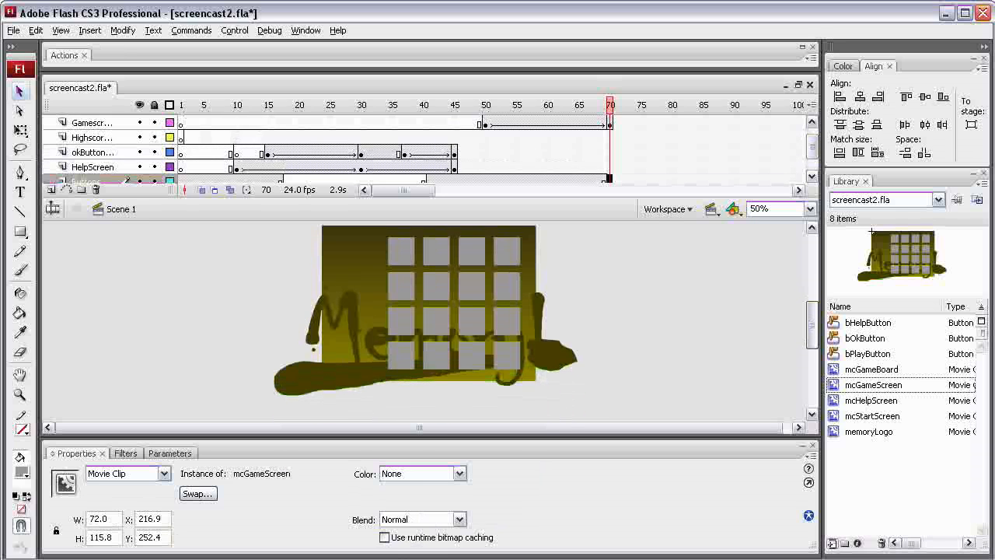
{"action": "left_click", "coordinate": [609, 105]}
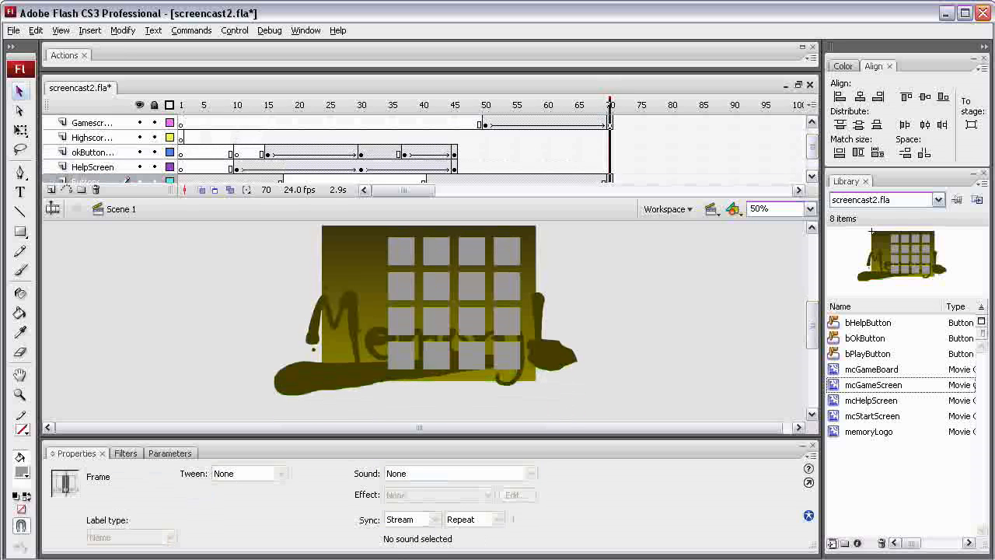
{"action": "mouse_move", "coordinate": [610, 105]}
{"action": "left_mouse_down"}
{"action": "mouse_move", "coordinate": [573, 105]}
{"action": "mouse_move", "coordinate": [604, 104]}
{"action": "left_mouse_up"}
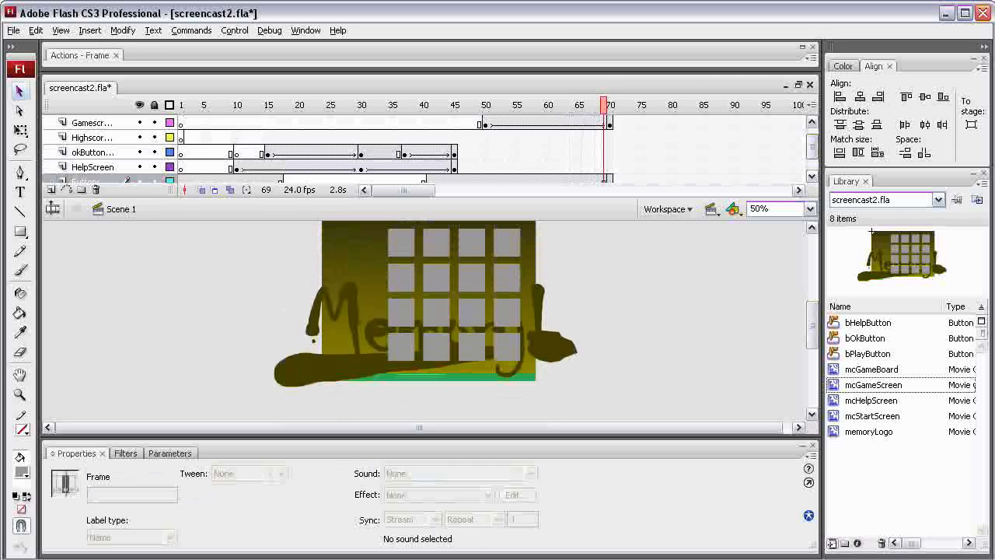
{"action": "left_click_drag", "start_coordinate": [813, 146], "coordinate": [813, 152]}
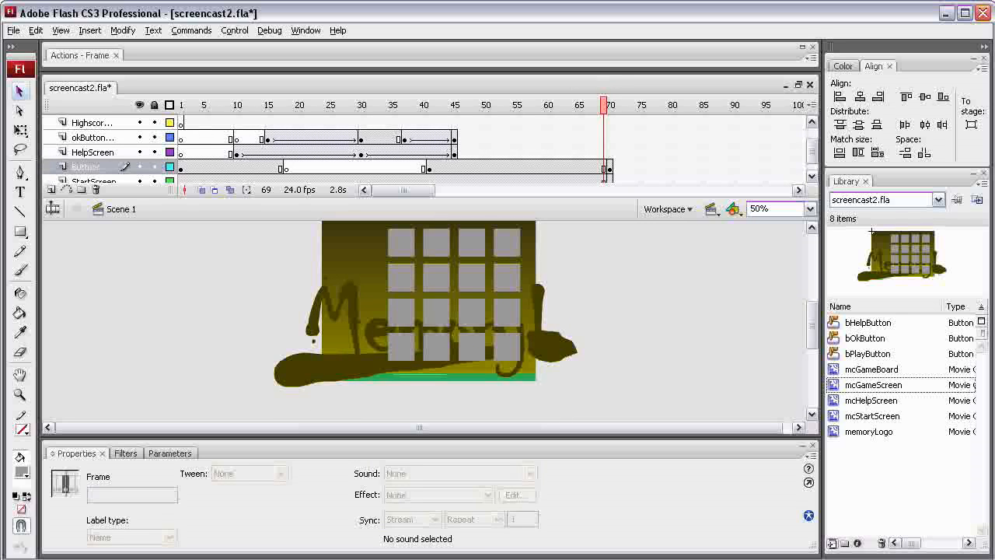
{"action": "left_click", "coordinate": [611, 169]}
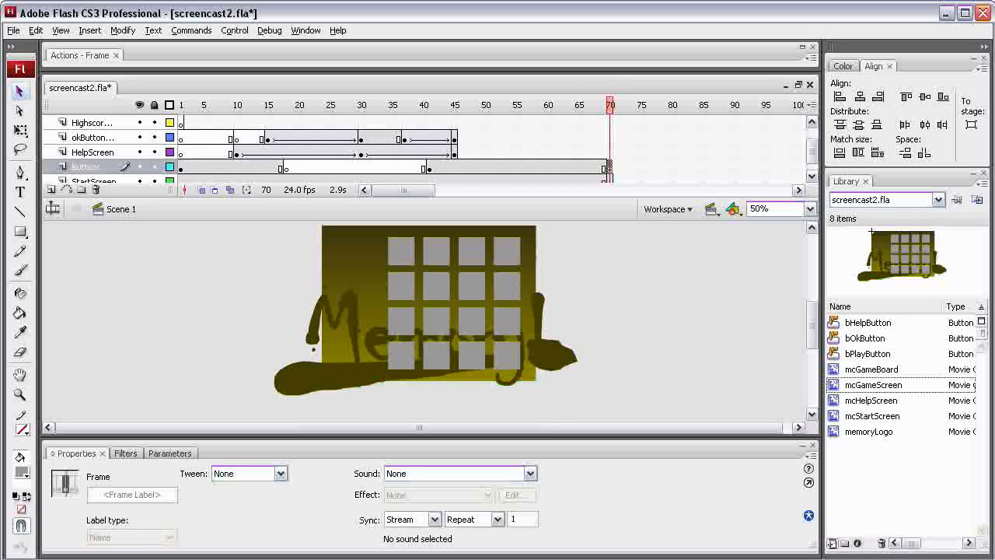
{"action": "key", "text": "F6"}
{"action": "left_click_drag", "start_coordinate": [610, 168], "coordinate": [604, 168]}
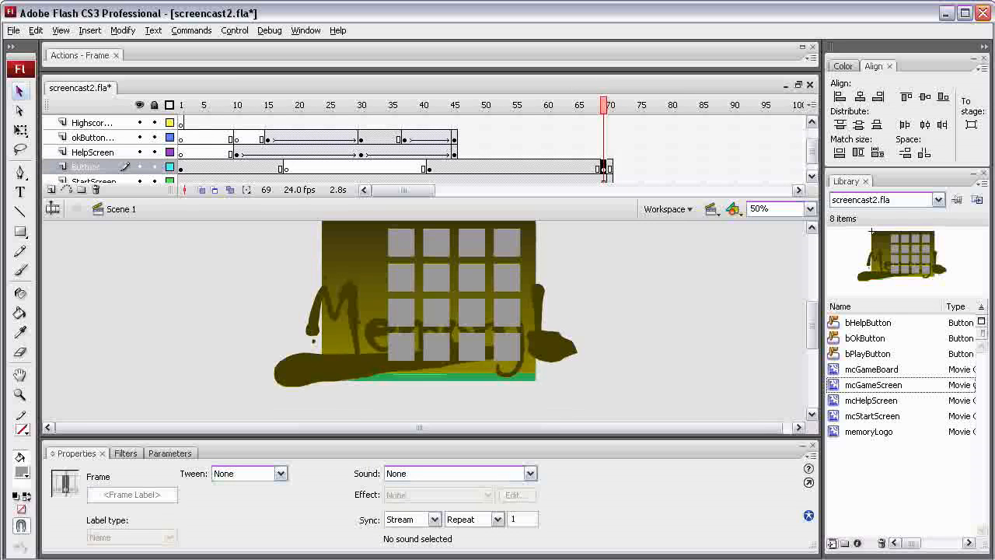
{"action": "right_click", "coordinate": [610, 166]}
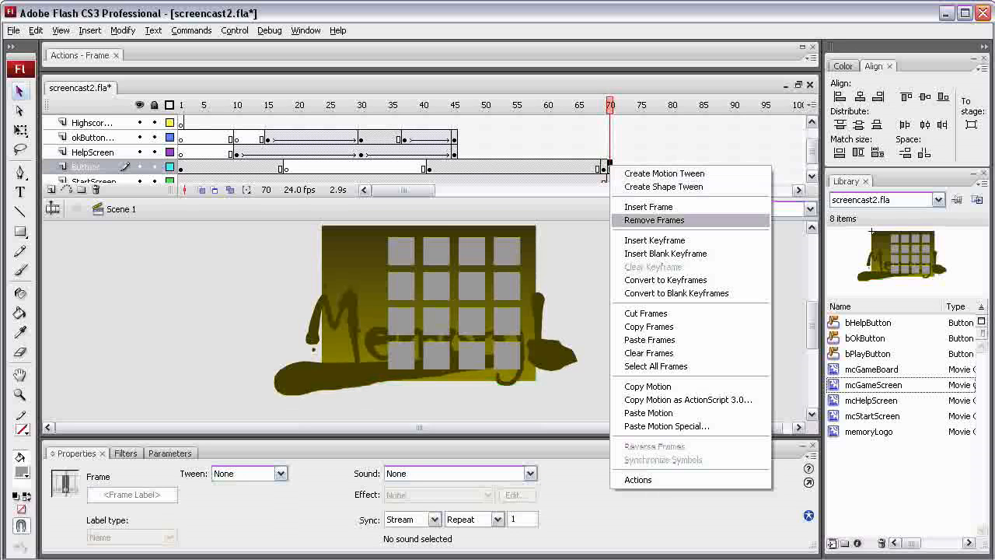
{"action": "left_click", "coordinate": [654, 220]}
{"action": "mouse_move", "coordinate": [609, 105]}
{"action": "left_mouse_down"}
{"action": "mouse_move", "coordinate": [579, 105]}
{"action": "mouse_move", "coordinate": [611, 105]}
{"action": "left_mouse_up"}
{"action": "mouse_move", "coordinate": [812, 151]}
{"action": "left_mouse_down"}
{"action": "mouse_move", "coordinate": [813, 143]}
{"action": "mouse_move", "coordinate": [812, 156]}
{"action": "left_mouse_up"}
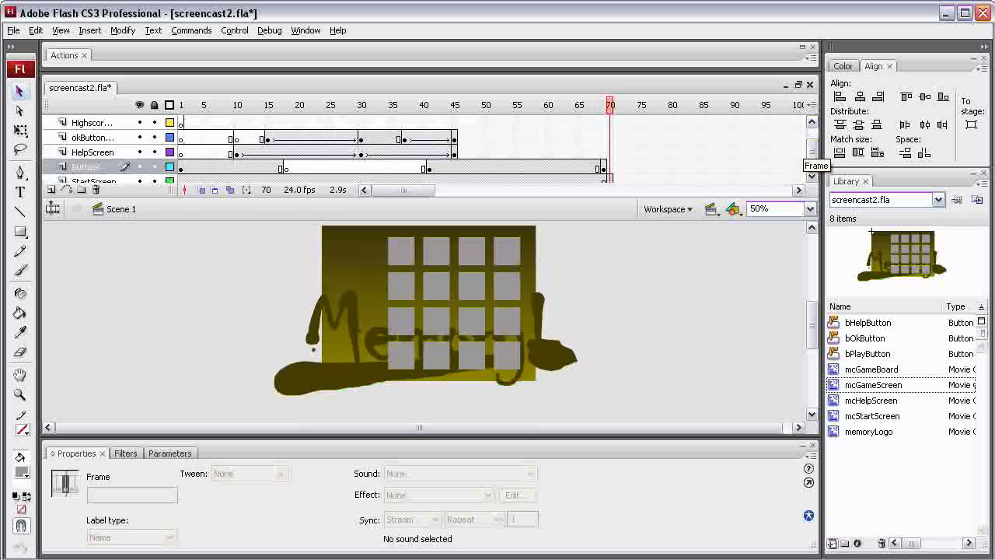
- Test the movie by opening the help screen, returning with OK and starting the game with Play, and close the test window
{"action": "key", "text": "ctrl+Return"}
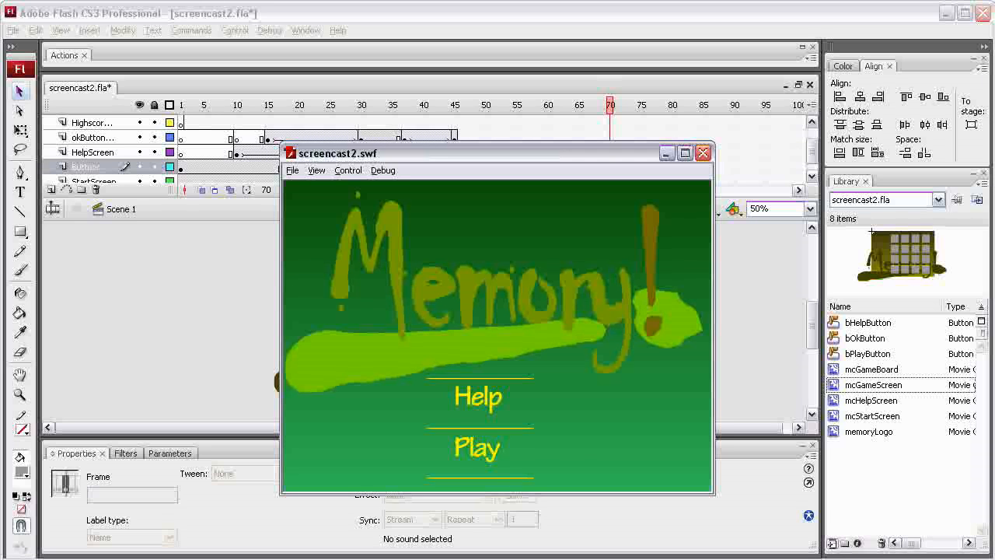
{"action": "left_click", "coordinate": [478, 397]}
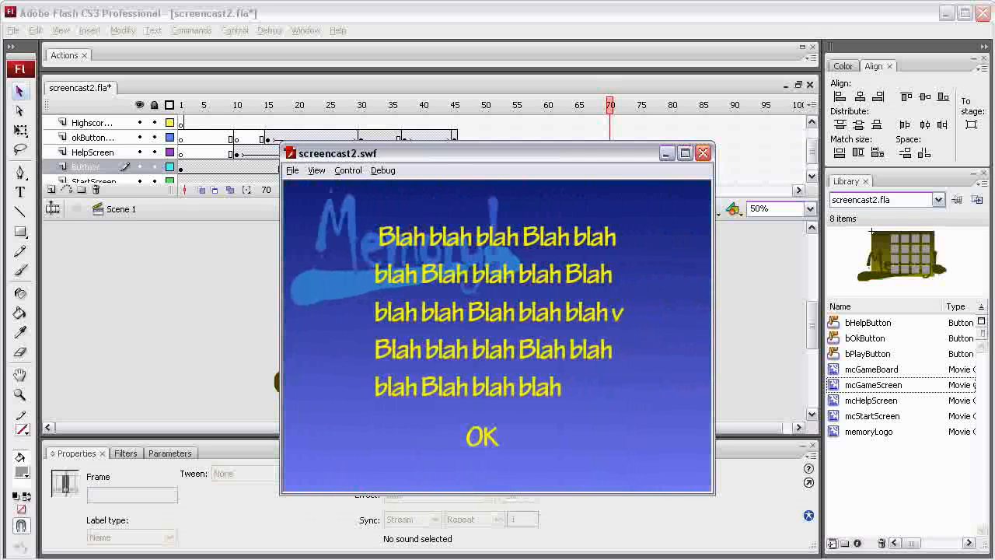
{"action": "left_click", "coordinate": [482, 437]}
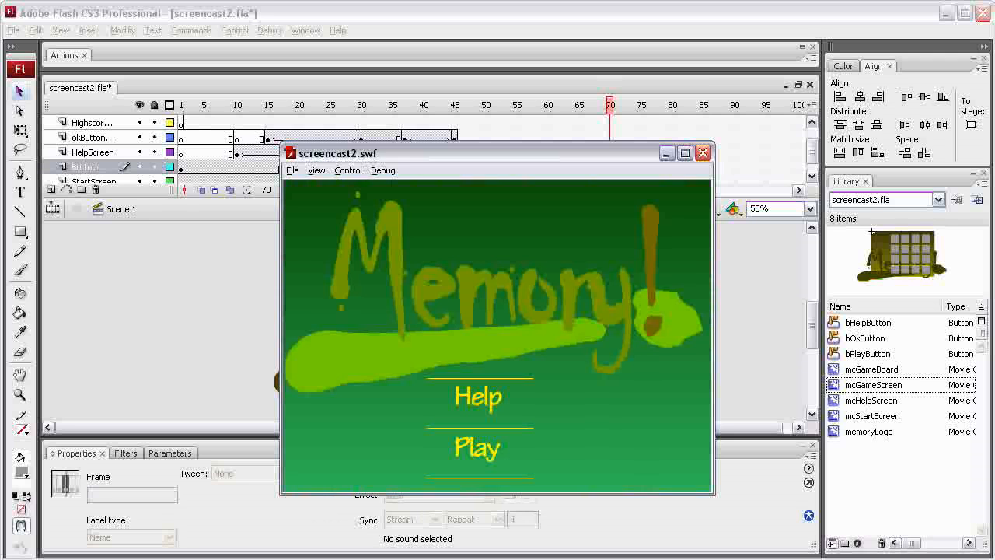
{"action": "left_click", "coordinate": [477, 448]}
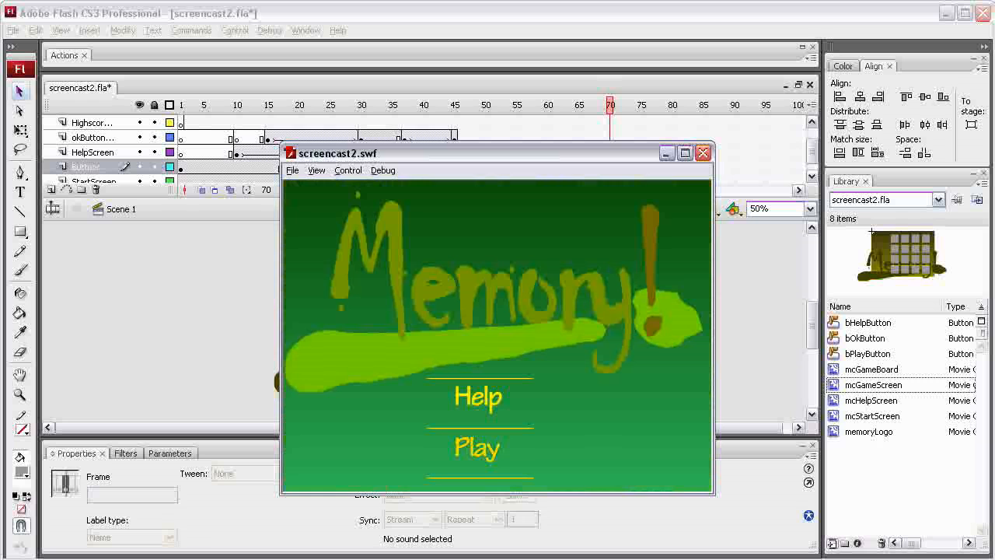
{"action": "left_click", "coordinate": [477, 448]}
{"action": "left_click", "coordinate": [478, 448]}
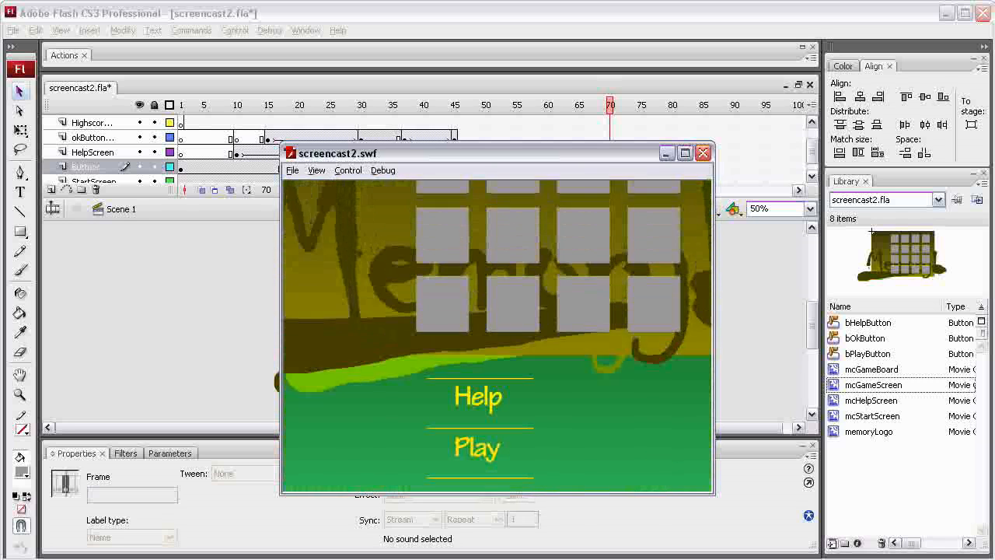
{"action": "left_click", "coordinate": [702, 152]}
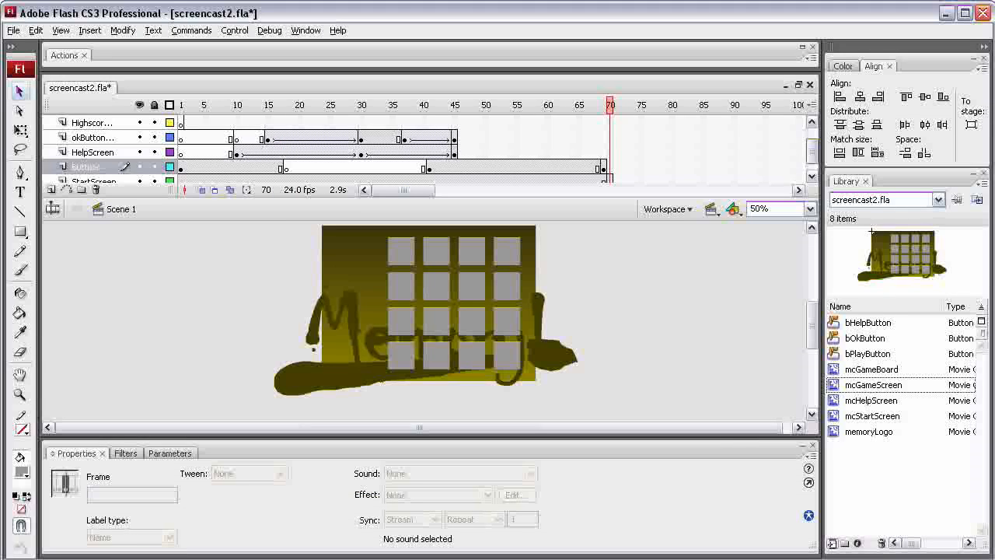
- Insert a keyframe at frame 70 of the Code layer and give it the ActionScript stop();
{"action": "left_click_drag", "start_coordinate": [812, 152], "coordinate": [811, 141]}
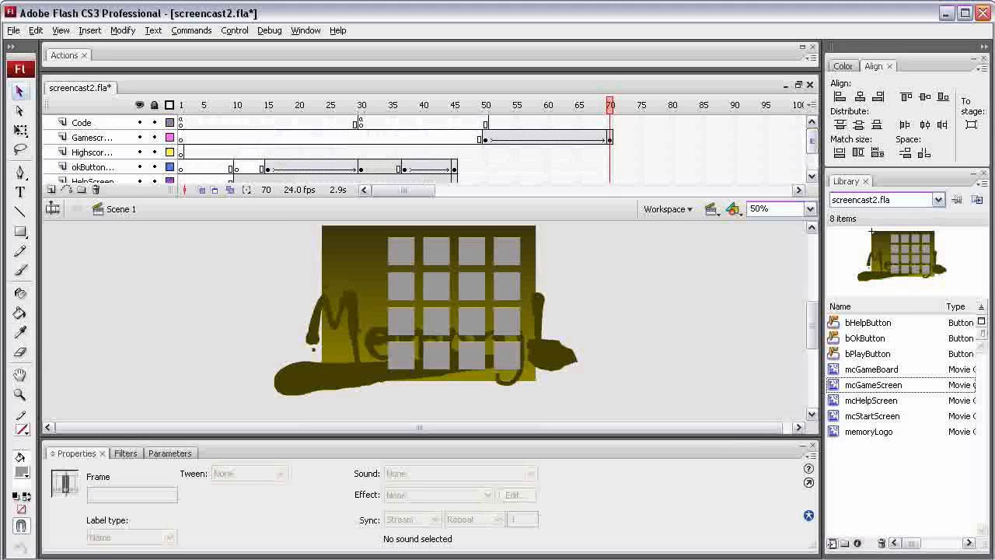
{"action": "right_click", "coordinate": [611, 123]}
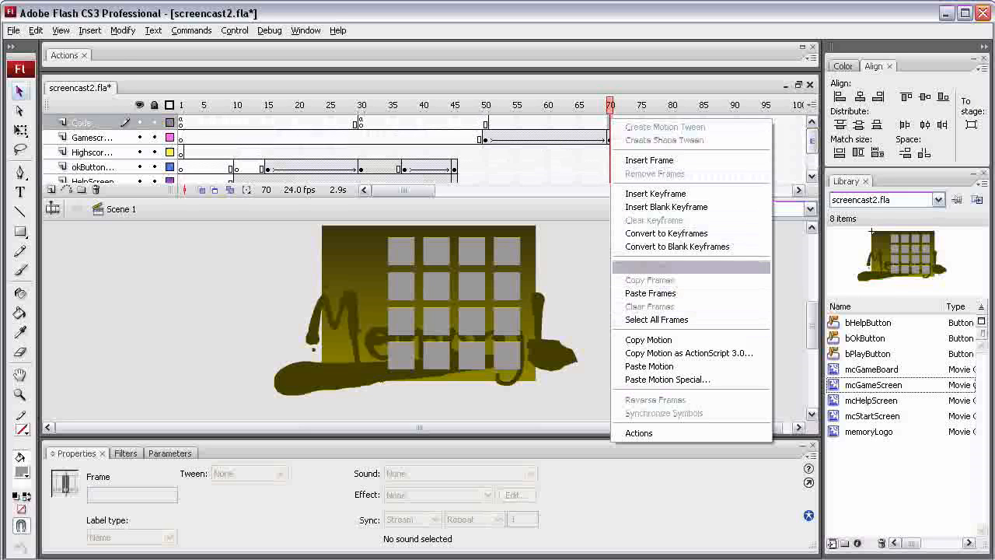
{"action": "left_click", "coordinate": [656, 193]}
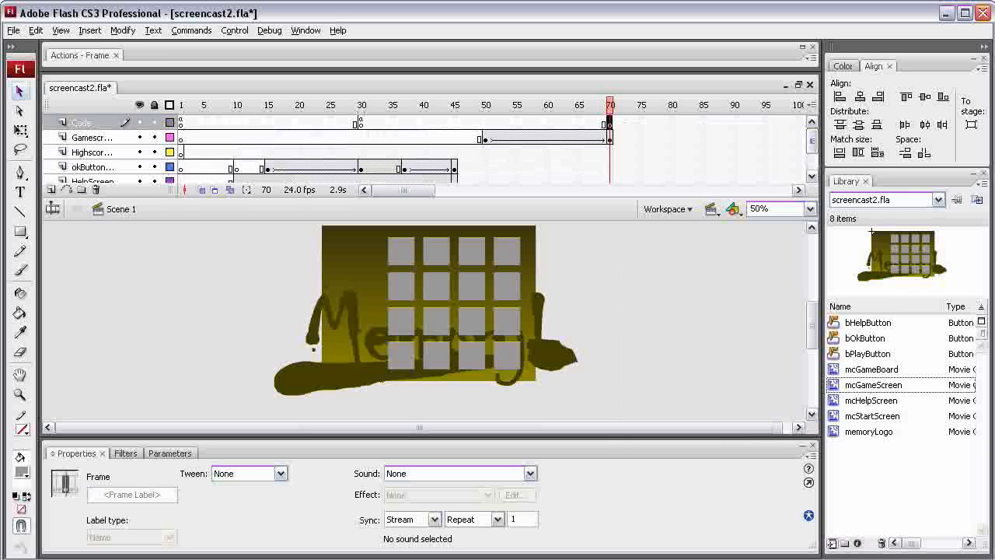
{"action": "key", "text": "F9"}
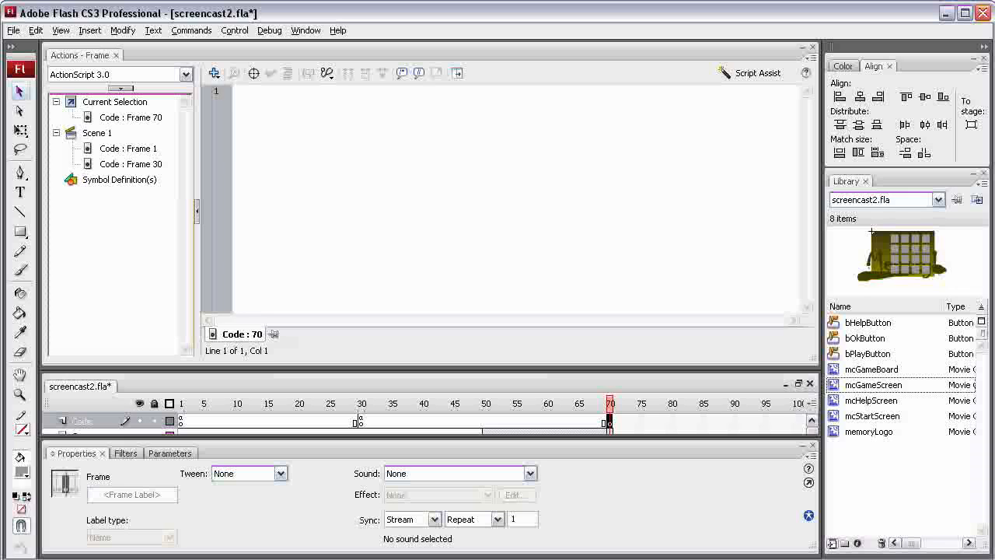
{"action": "type", "text": "stop();"}
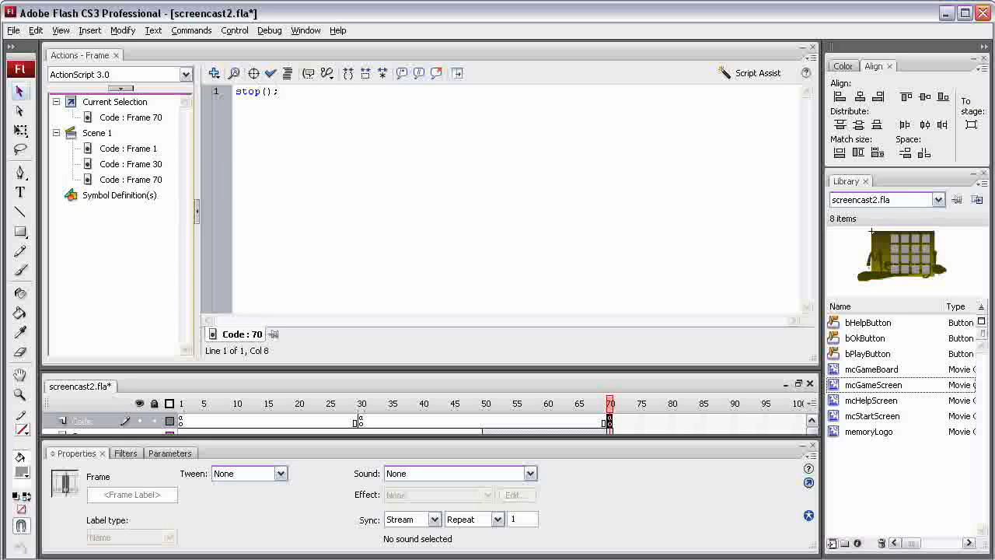
{"action": "key", "text": "F9"}
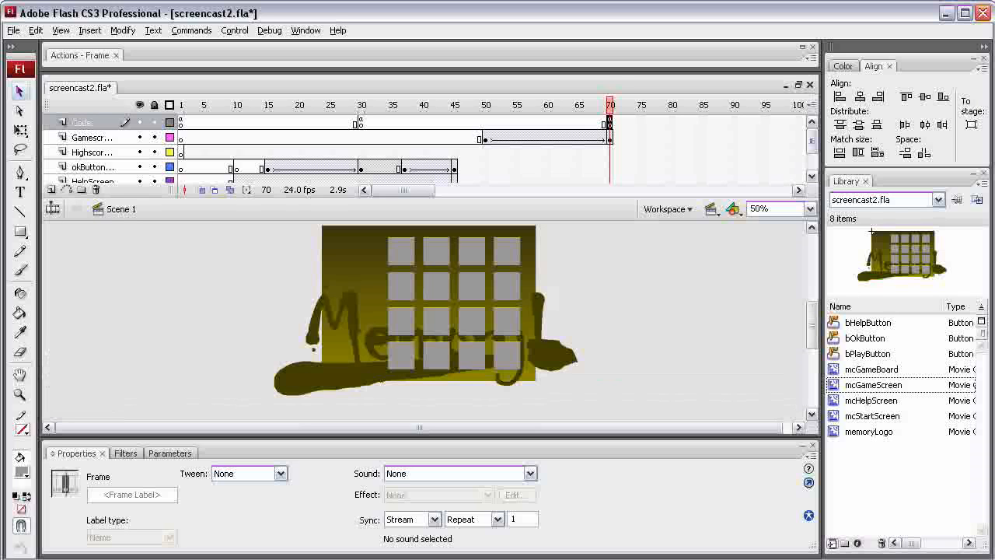
- In the Code layer's frame 30 script, replace gotoAndPlay(1); inside the fOkClick function with play();
{"action": "left_click", "coordinate": [360, 123]}
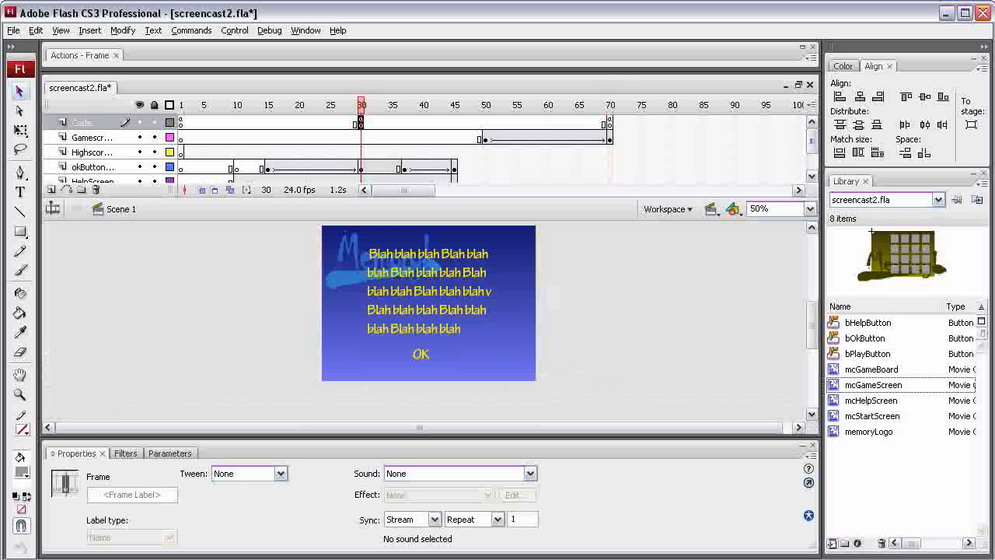
{"action": "double_click", "coordinate": [361, 123]}
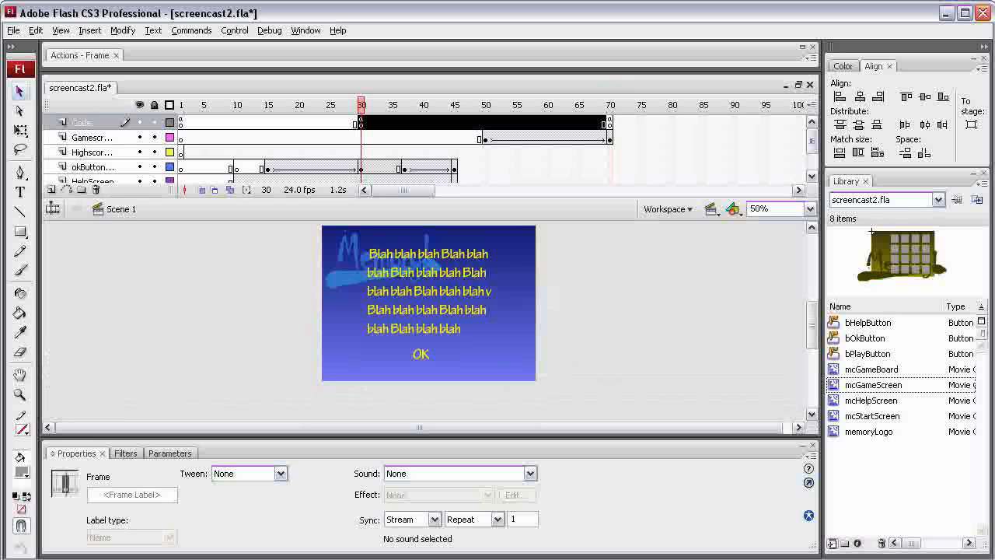
{"action": "left_click", "coordinate": [361, 123]}
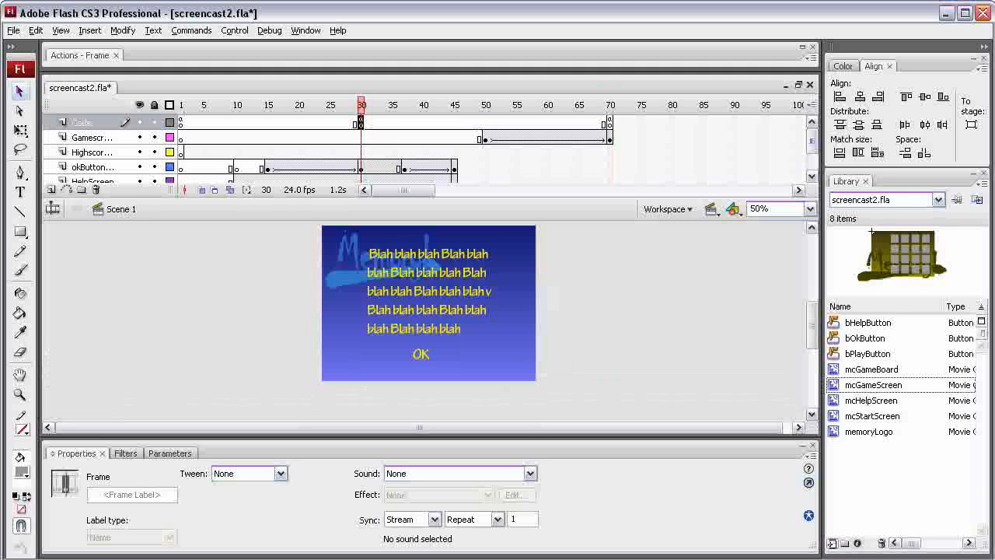
{"action": "key", "text": "F9"}
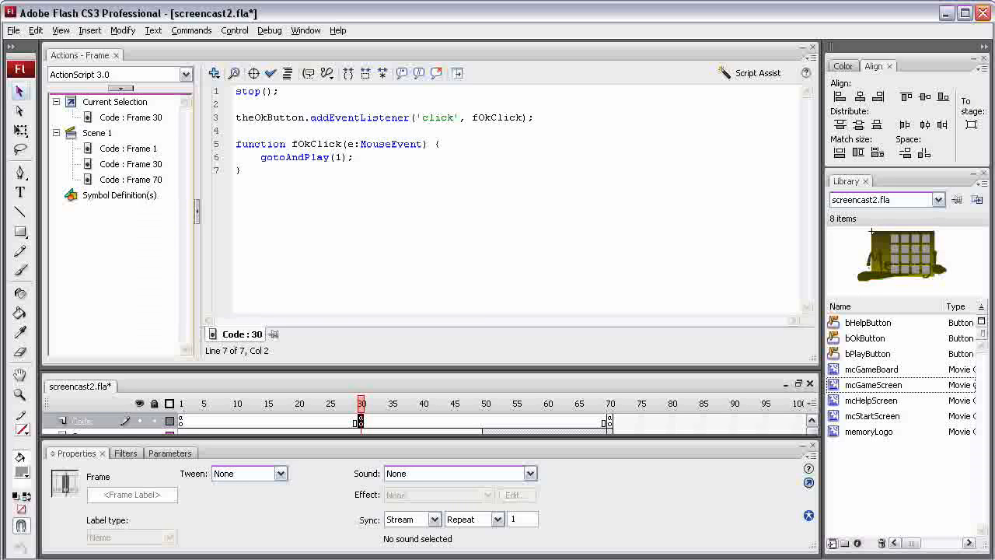
{"action": "left_click_drag", "start_coordinate": [261, 157], "coordinate": [304, 157]}
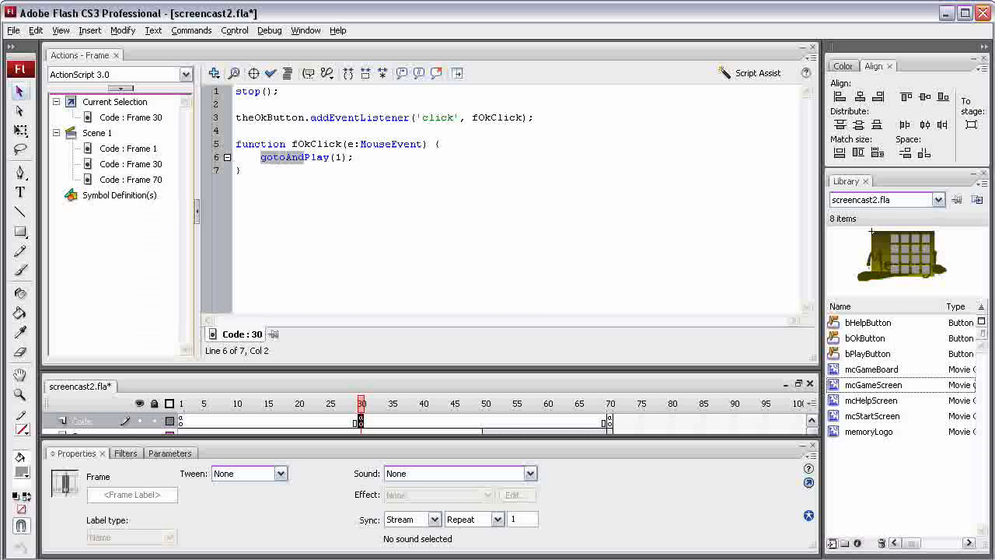
{"action": "key", "text": "BackSpace"}
{"action": "key", "text": "Right"}
{"action": "key", "text": "Right"}
{"action": "key", "text": "Right"}
{"action": "key", "text": "Right"}
{"action": "key", "text": "Right"}
{"action": "key", "text": "Right"}
{"action": "key", "text": "BackSpace"}
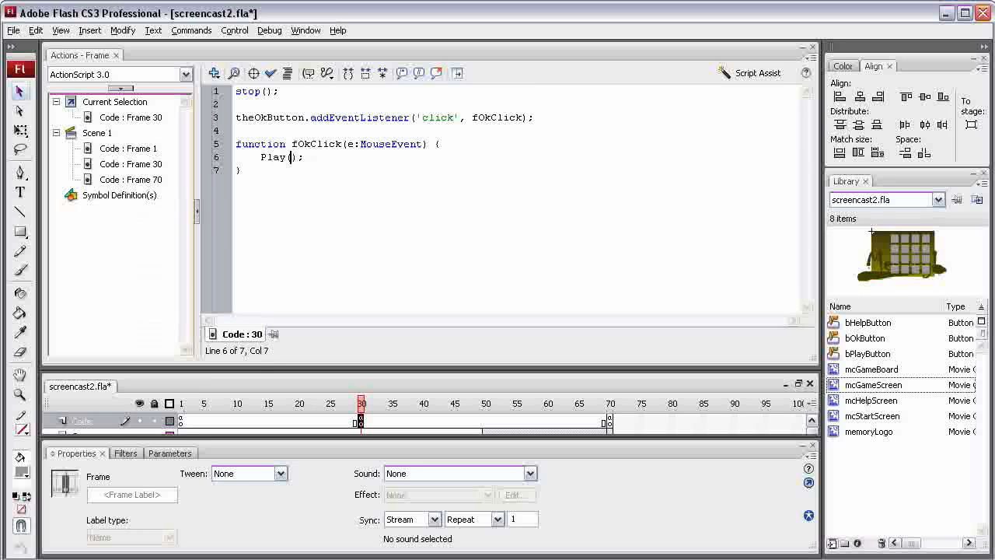
{"action": "left_click", "coordinate": [241, 170]}
{"action": "left_click", "coordinate": [261, 158]}
{"action": "key", "text": "Delete"}
{"action": "type", "text": "p"}
{"action": "key", "text": "Right"}
{"action": "key", "text": "Left"}
{"action": "key", "text": "F9"}
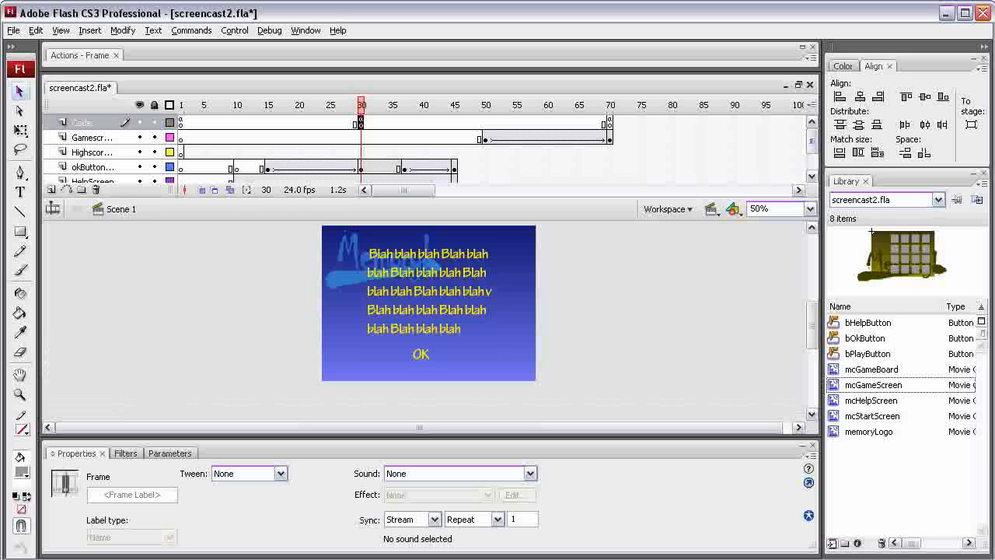
- Insert a keyframe at frame 45 of the Code layer, where the help screen's exit ends, with the script gotoAndStop(1);
{"action": "key", "text": "Return"}
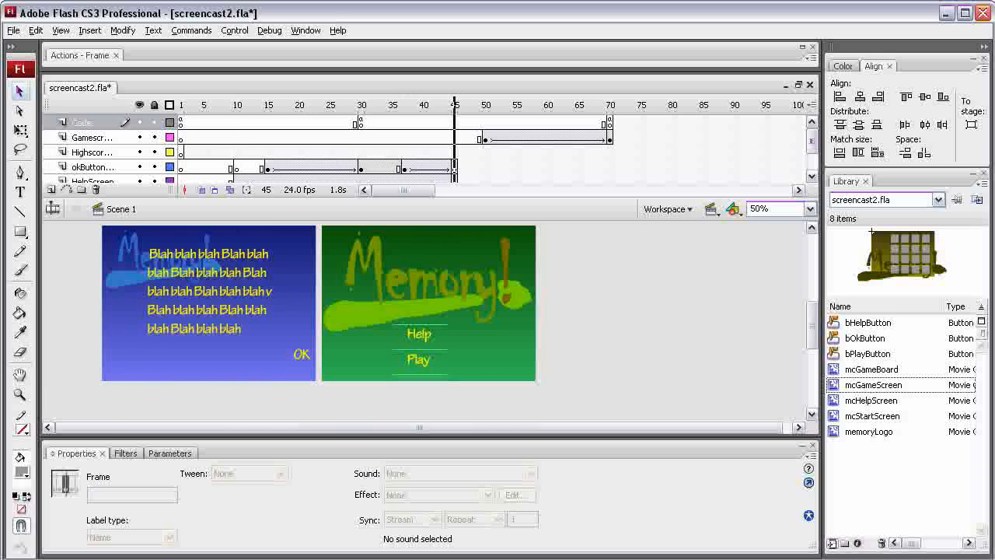
{"action": "left_click", "coordinate": [455, 123]}
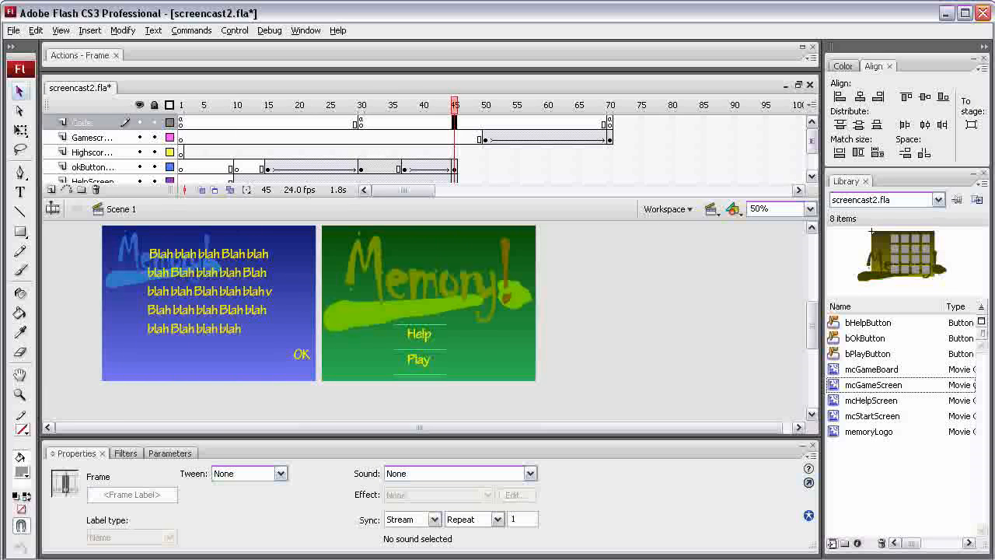
{"action": "right_click", "coordinate": [455, 123]}
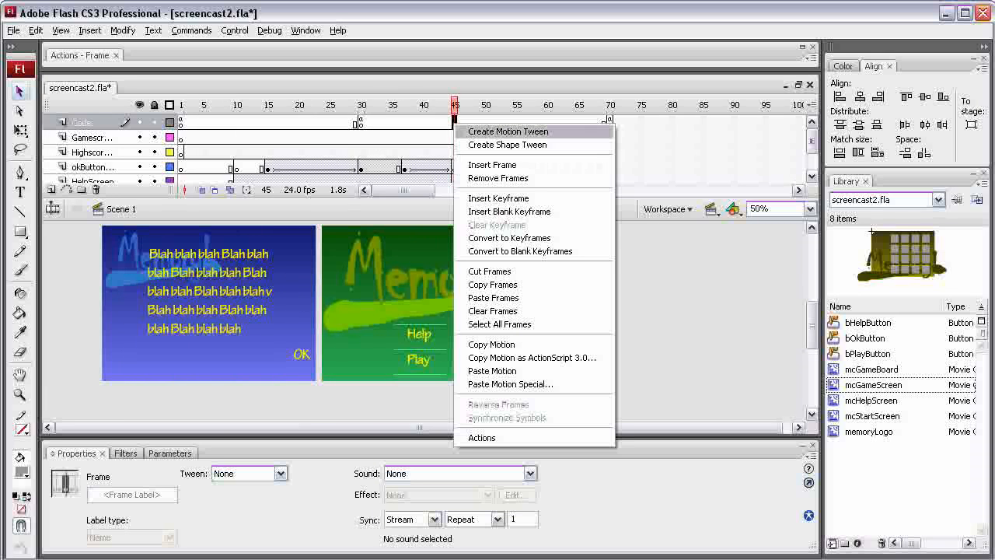
{"action": "left_click", "coordinate": [498, 198]}
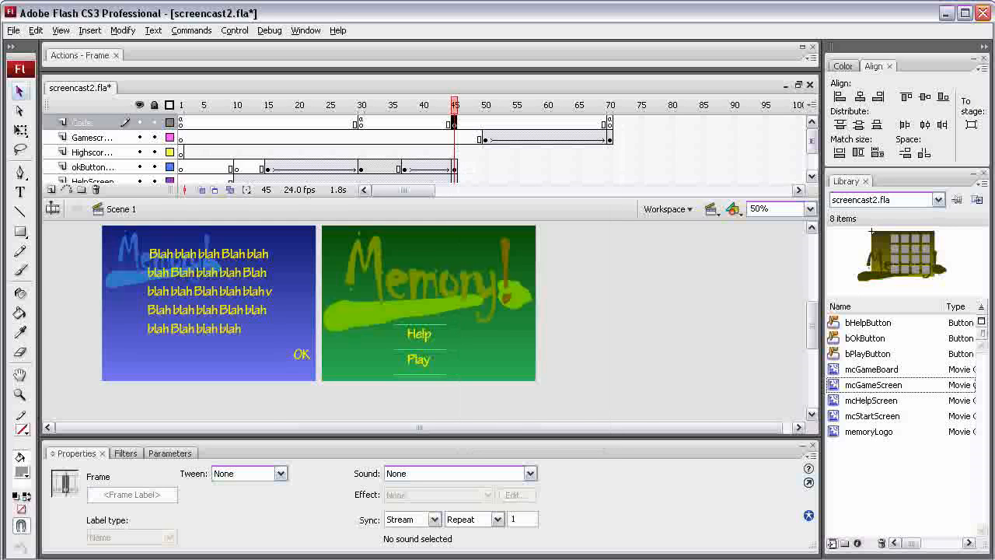
{"action": "key", "text": "F9"}
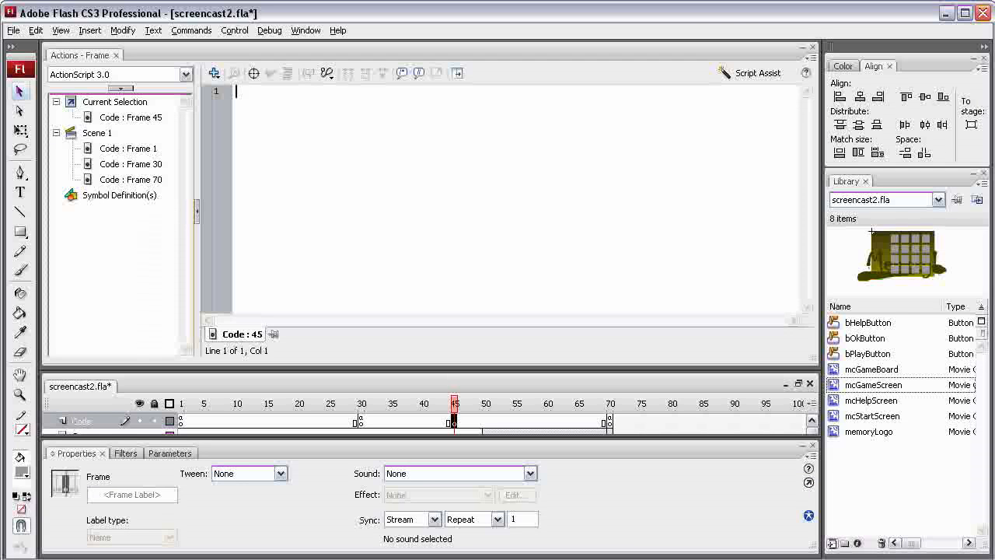
{"action": "type", "text": "goto"}
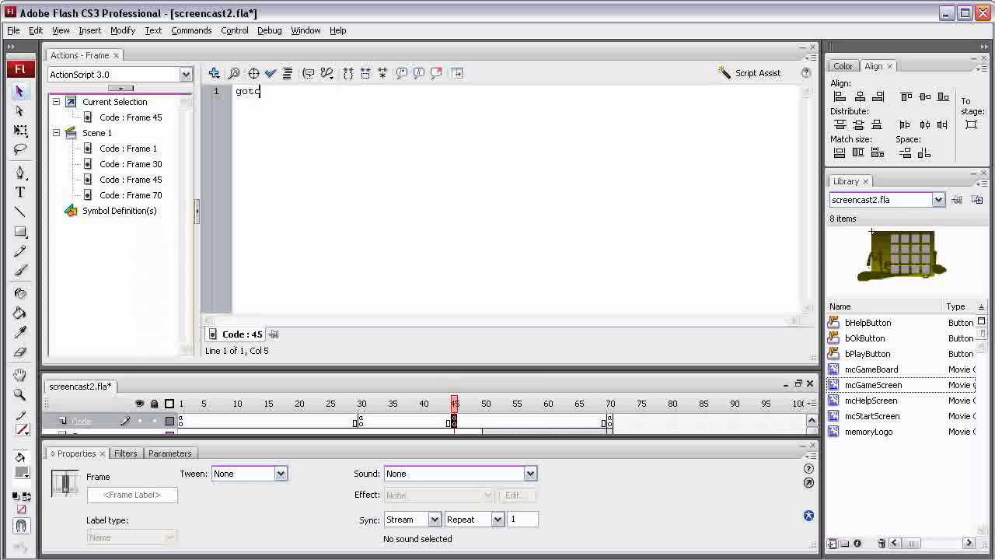
{"action": "type", "text": "AndStop(1);"}
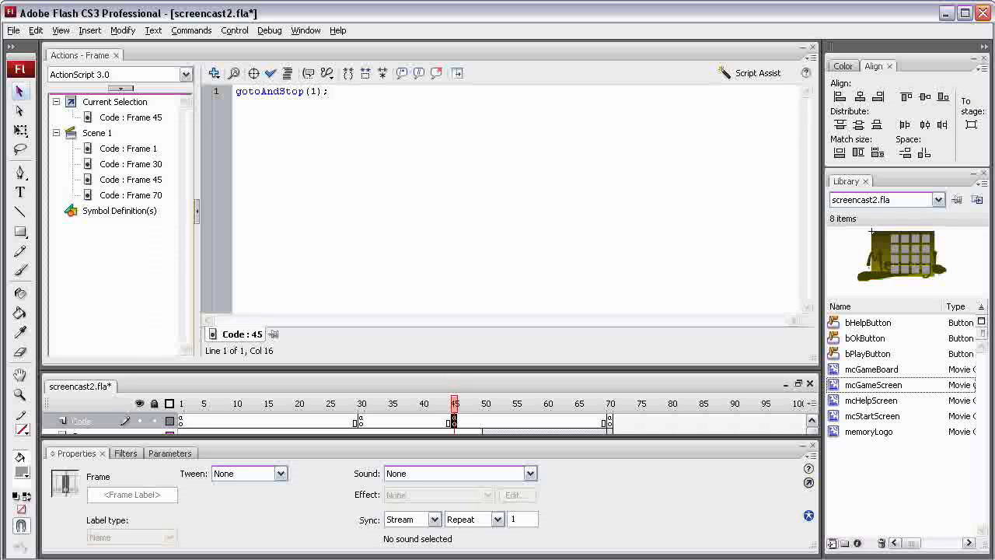
- Preview the help screen's exit on the timeline, then test the movie by opening and closing Help twice and starting the game with Play
{"action": "key", "text": "F9"}
{"action": "left_click_drag", "start_coordinate": [455, 105], "coordinate": [362, 105]}
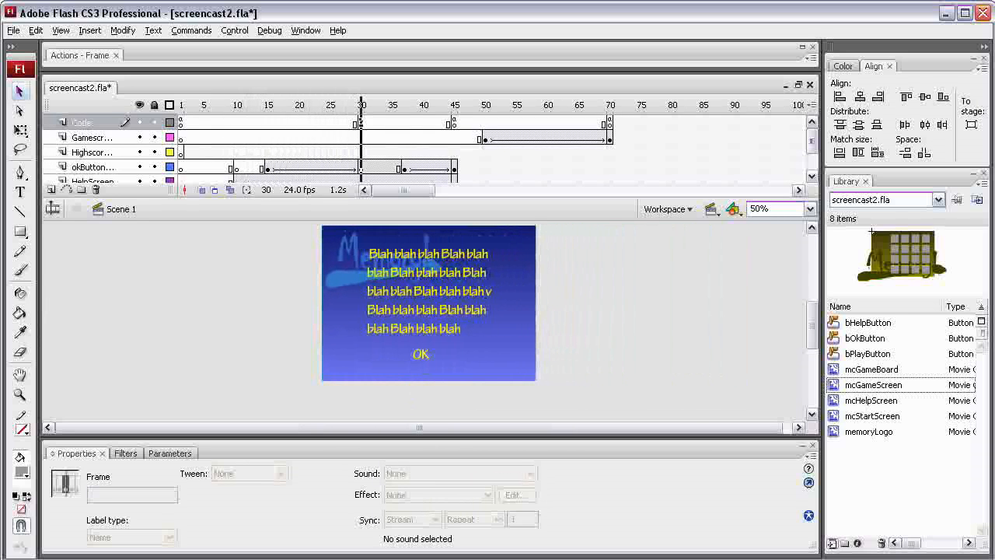
{"action": "left_click_drag", "start_coordinate": [361, 105], "coordinate": [467, 105]}
{"action": "key", "text": "ctrl+Return"}
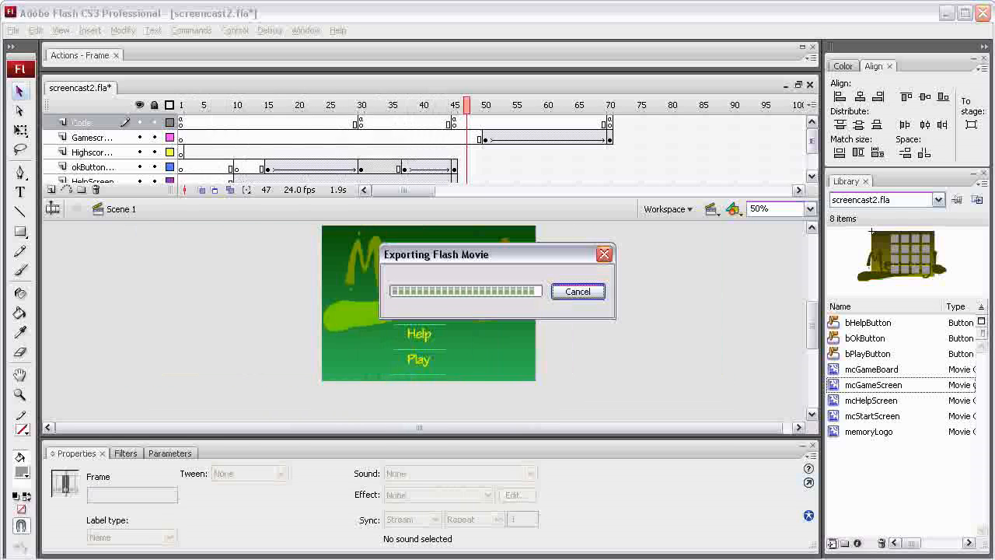
{"action": "left_click", "coordinate": [479, 396]}
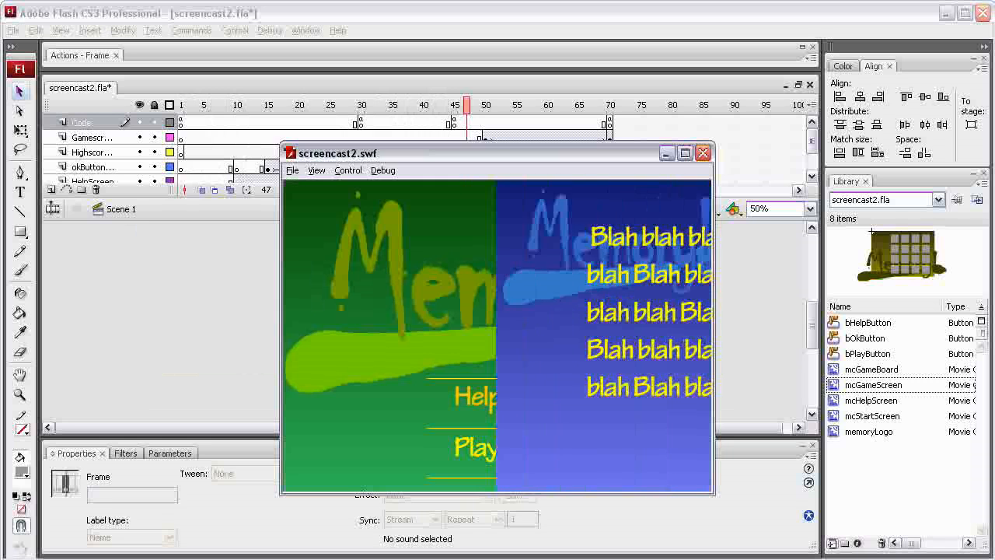
{"action": "left_click", "coordinate": [482, 437]}
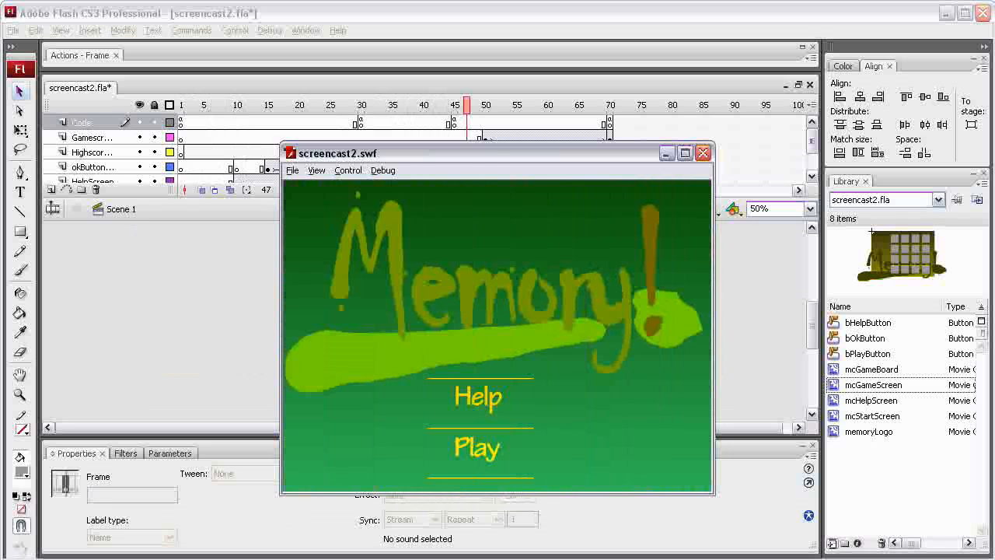
{"action": "left_click", "coordinate": [478, 397]}
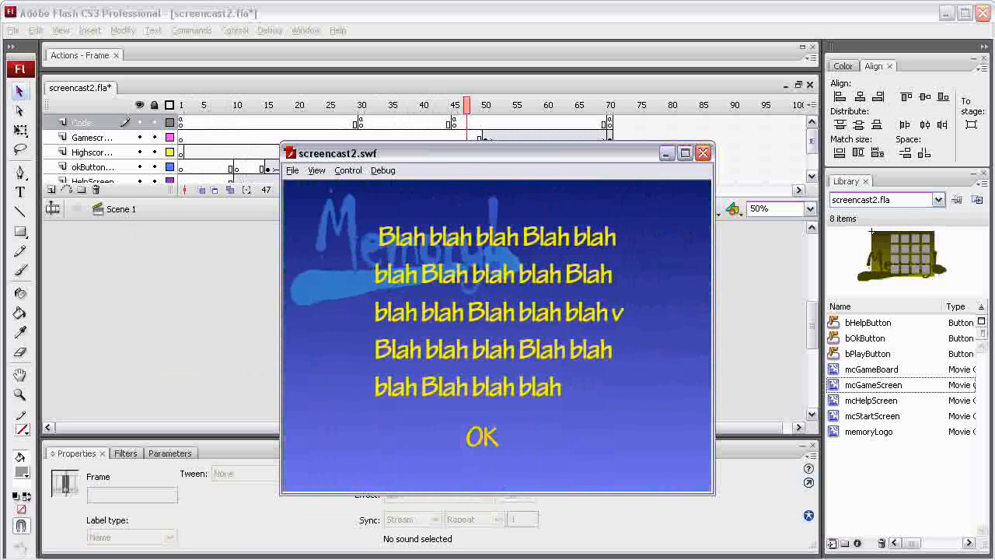
{"action": "left_click", "coordinate": [482, 437]}
{"action": "left_click", "coordinate": [477, 447]}
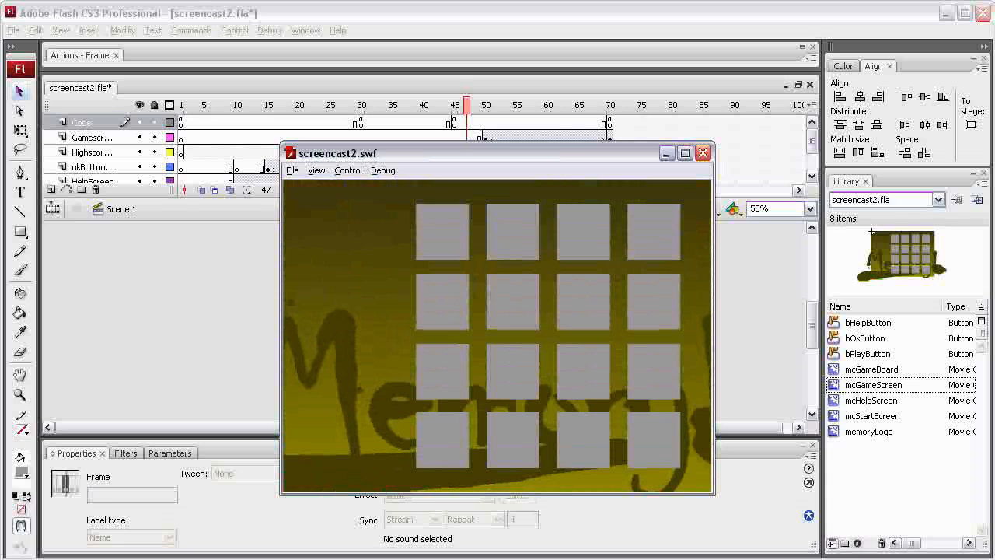
{"action": "left_click", "coordinate": [703, 153]}
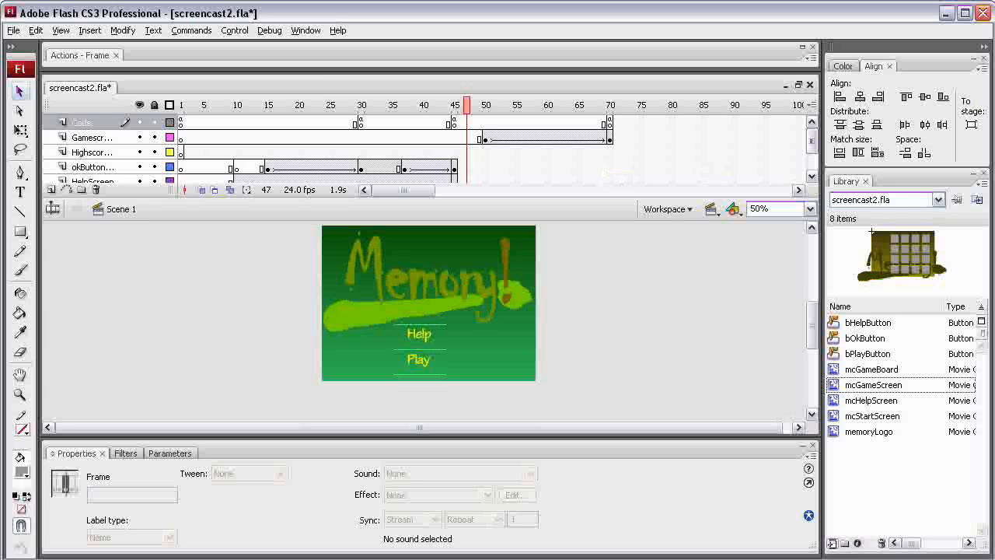
- Insert a keyframe at frame 85 of the game screen layer for the end of its exit animation
{"action": "left_click", "coordinate": [485, 138]}
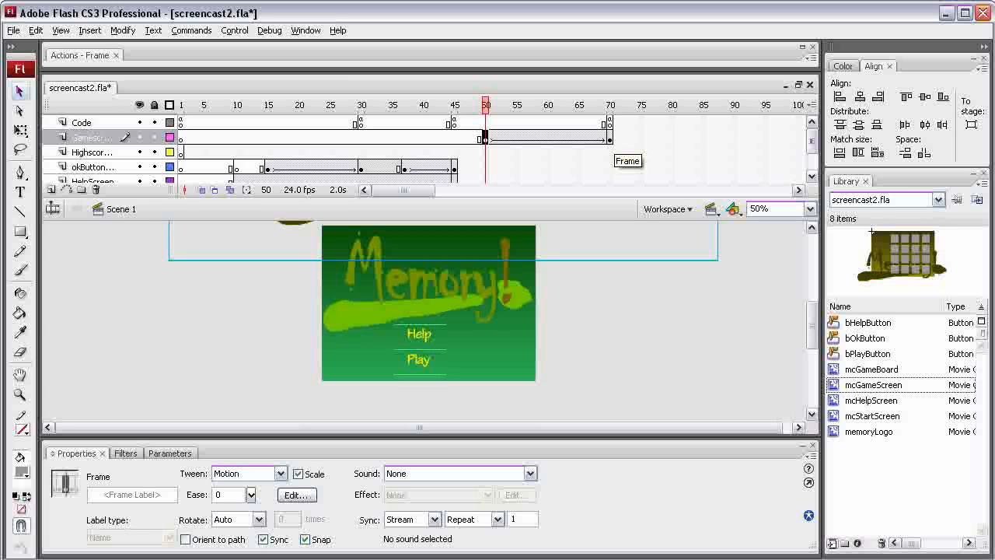
{"action": "left_click_drag", "start_coordinate": [403, 191], "coordinate": [414, 191]}
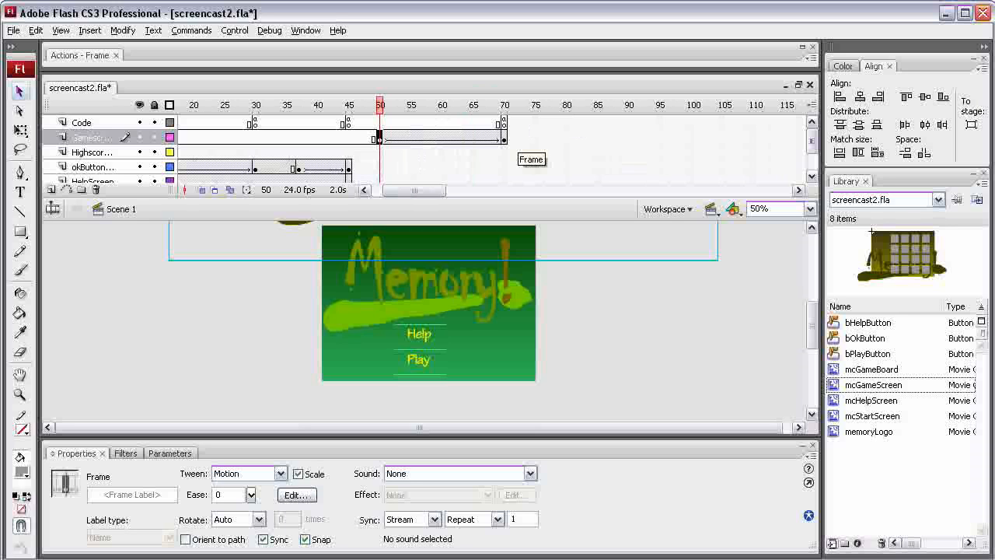
{"action": "left_click", "coordinate": [597, 138]}
{"action": "right_click", "coordinate": [597, 138]}
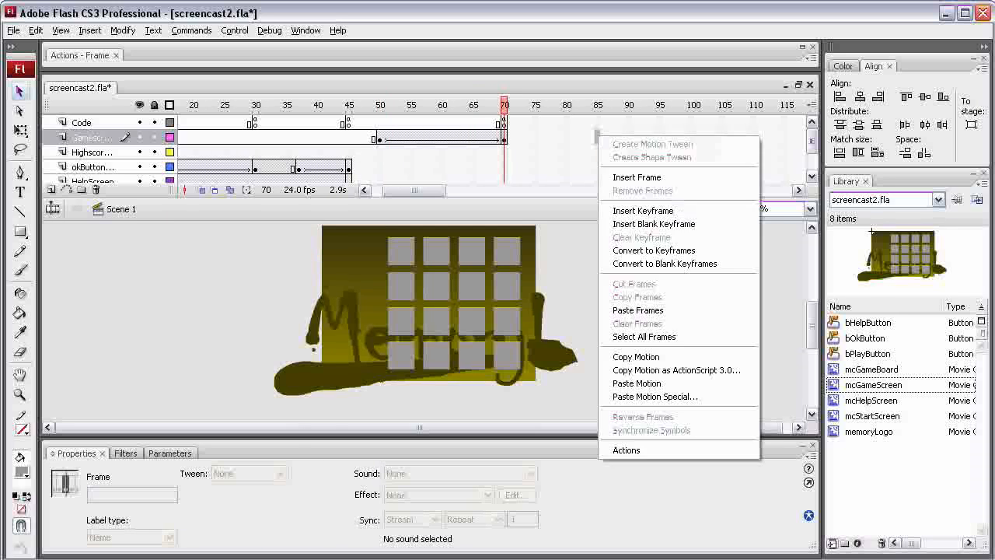
{"action": "left_click", "coordinate": [643, 210]}
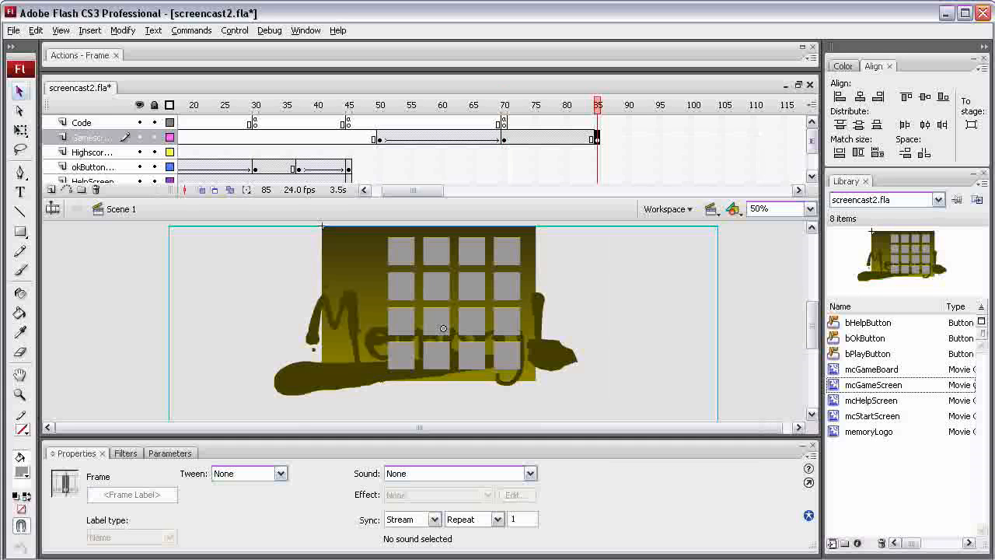
- At frame 85, move the game screen off the stage's left side to X about -688 and set its Y to 0
{"action": "left_click_drag", "start_coordinate": [662, 314], "coordinate": [488, 304]}
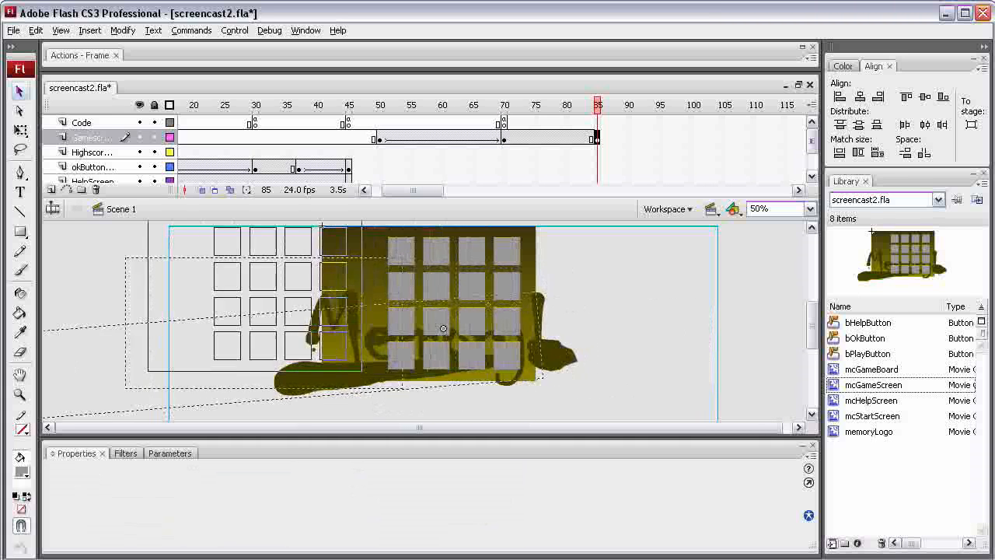
{"action": "left_click_drag", "start_coordinate": [443, 328], "coordinate": [176, 320]}
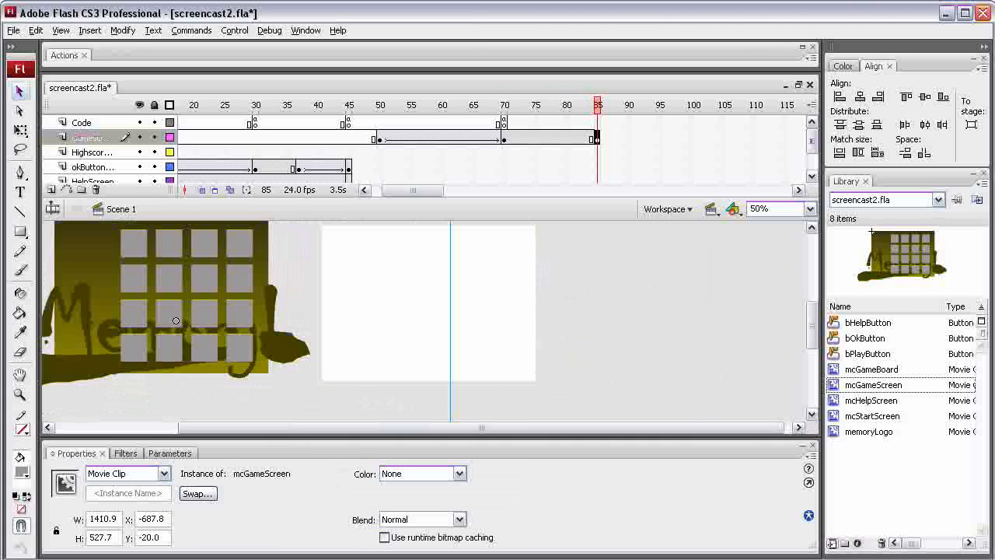
{"action": "mouse_move", "coordinate": [812, 325]}
{"action": "left_mouse_down"}
{"action": "mouse_move", "coordinate": [812, 312]}
{"action": "mouse_move", "coordinate": [811, 324]}
{"action": "left_mouse_up"}
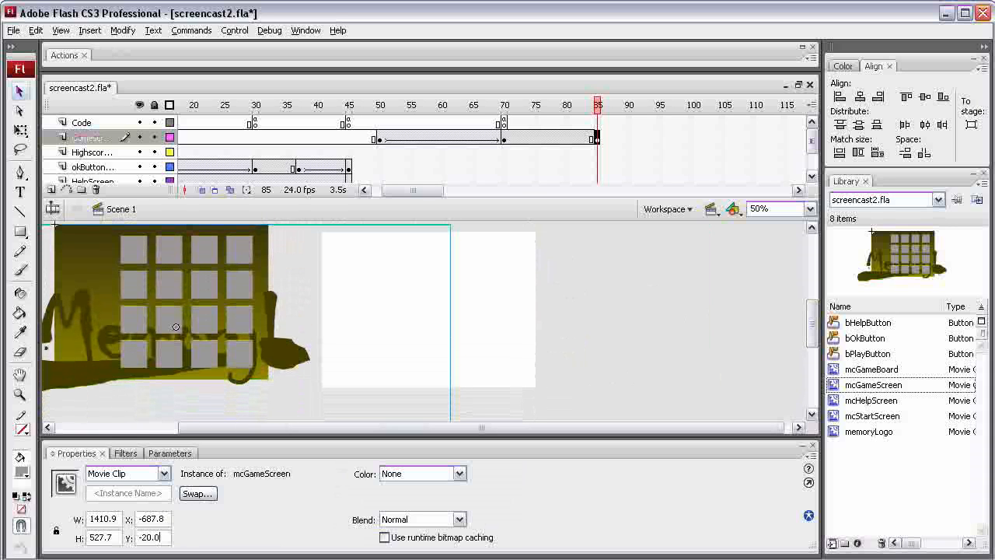
{"action": "left_click", "coordinate": [142, 537]}
{"action": "type", "text": "00"}
{"action": "key", "text": "Return"}
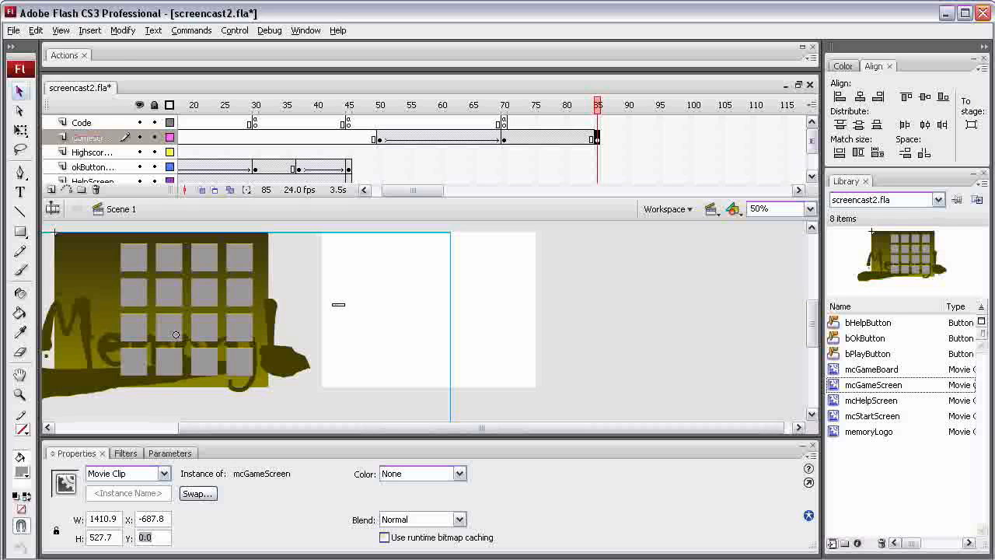
{"action": "left_click", "coordinate": [338, 305]}
{"action": "left_click_drag", "start_coordinate": [273, 314], "coordinate": [151, 352]}
{"action": "double_click", "coordinate": [200, 329]}
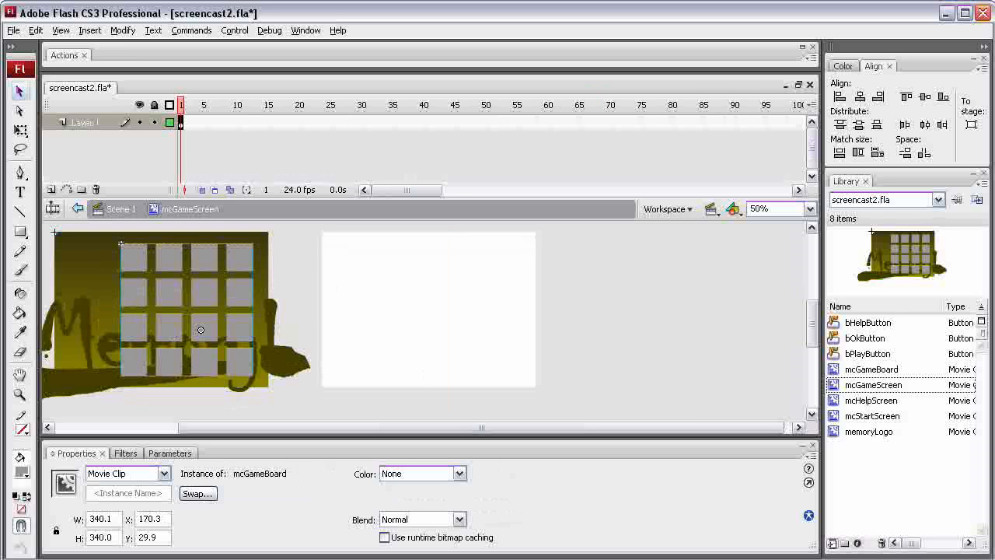
{"action": "left_click", "coordinate": [121, 209]}
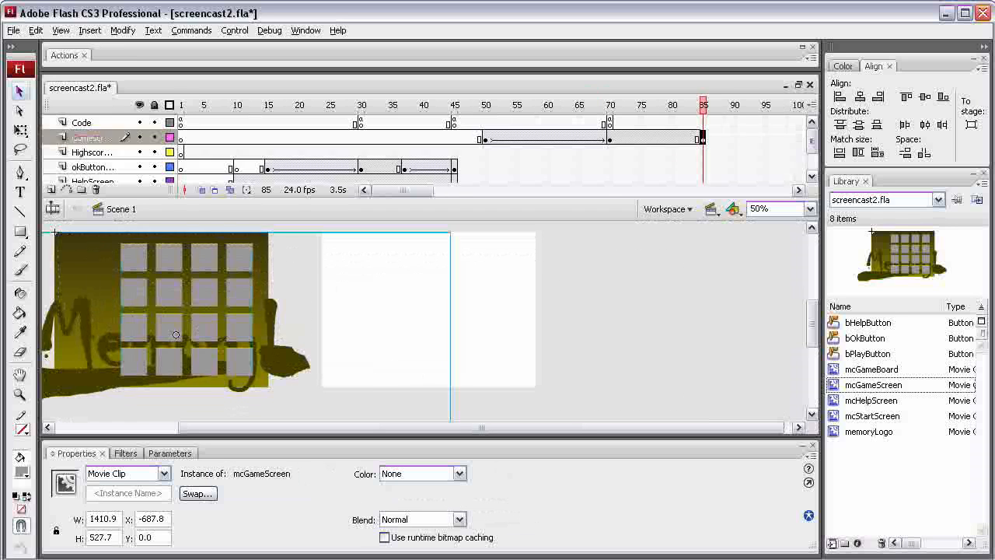
- Shift the frame 85 game screen slightly toward the stage to X about -674 and create a motion tween between frames 70 and 85
{"action": "mouse_move", "coordinate": [99, 287]}
{"action": "left_mouse_down"}
{"action": "mouse_move", "coordinate": [122, 287]}
{"action": "mouse_move", "coordinate": [105, 287]}
{"action": "left_mouse_up"}
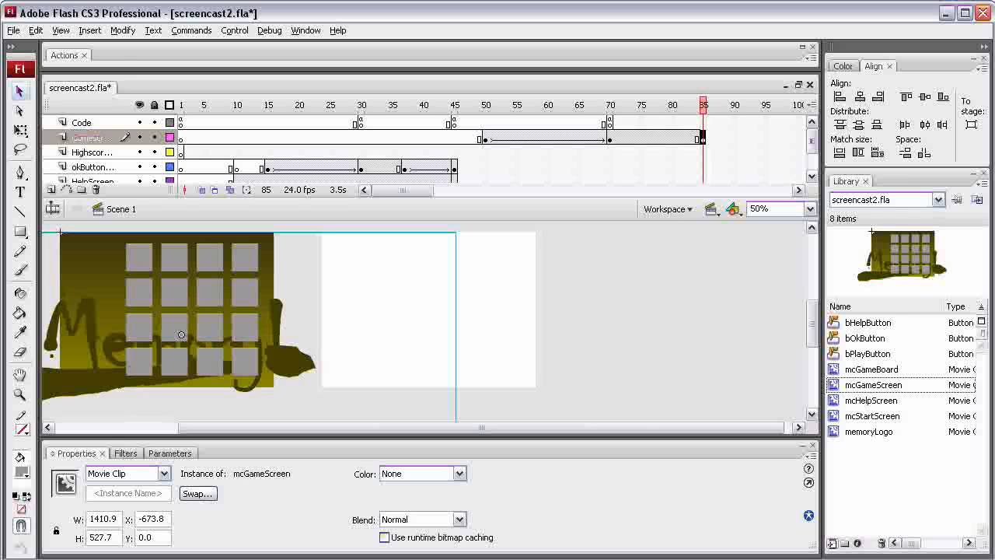
{"action": "right_click", "coordinate": [628, 138]}
{"action": "left_click", "coordinate": [682, 146]}
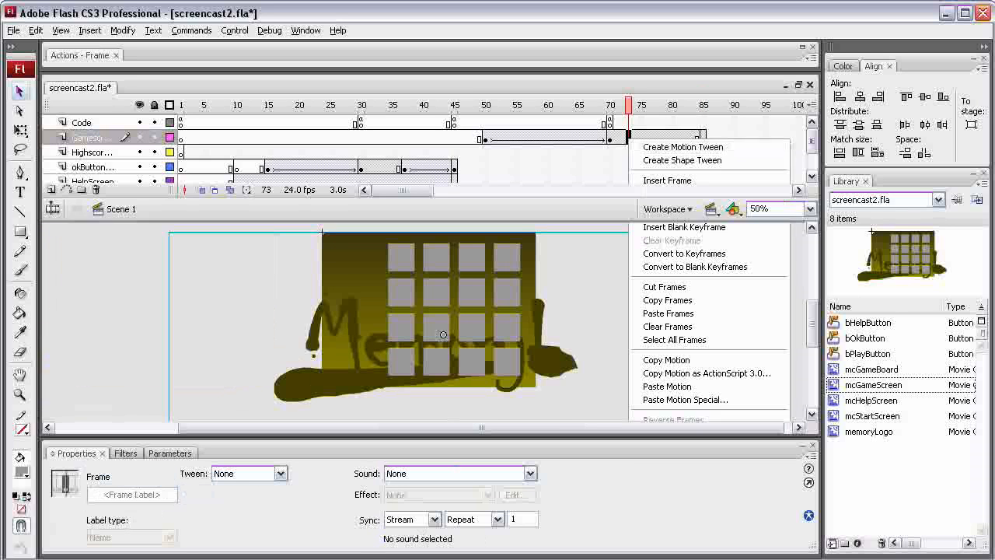